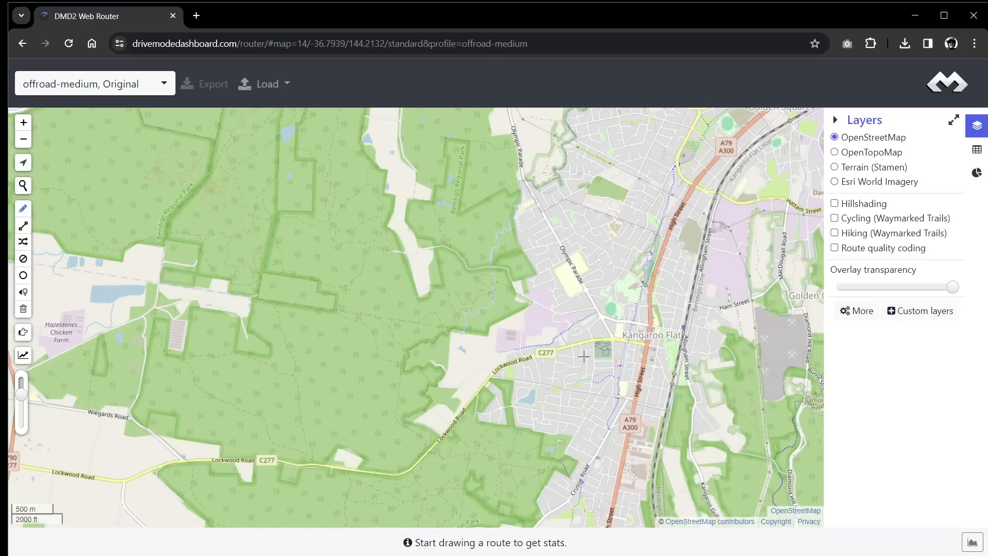
- View the map at world scale and return to the Kangaroo Flat area south of Bendigo
{"action": "scroll", "coordinate": [584, 356], "scroll_direction": "down", "scroll_amount": 4}
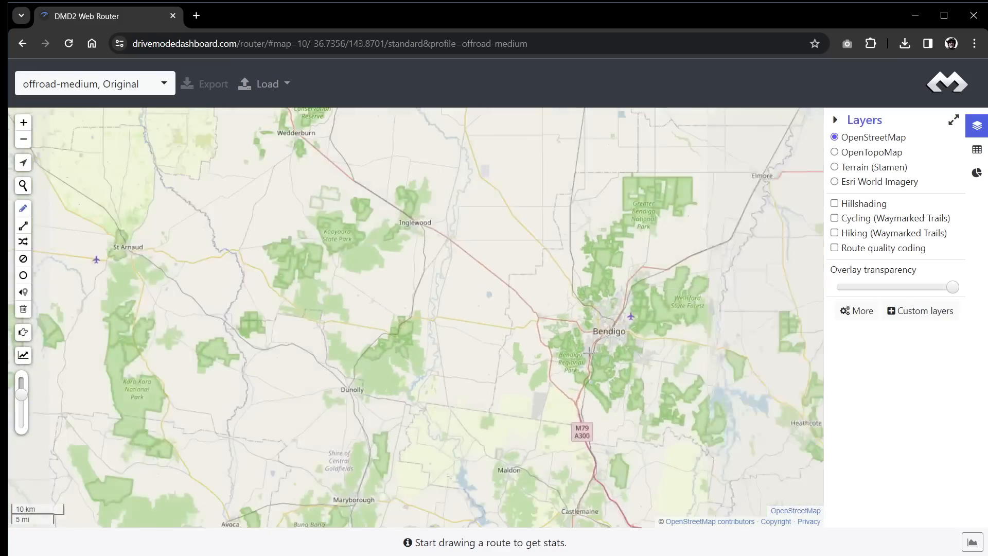
{"action": "scroll", "coordinate": [589, 352], "scroll_direction": "down", "scroll_amount": 5}
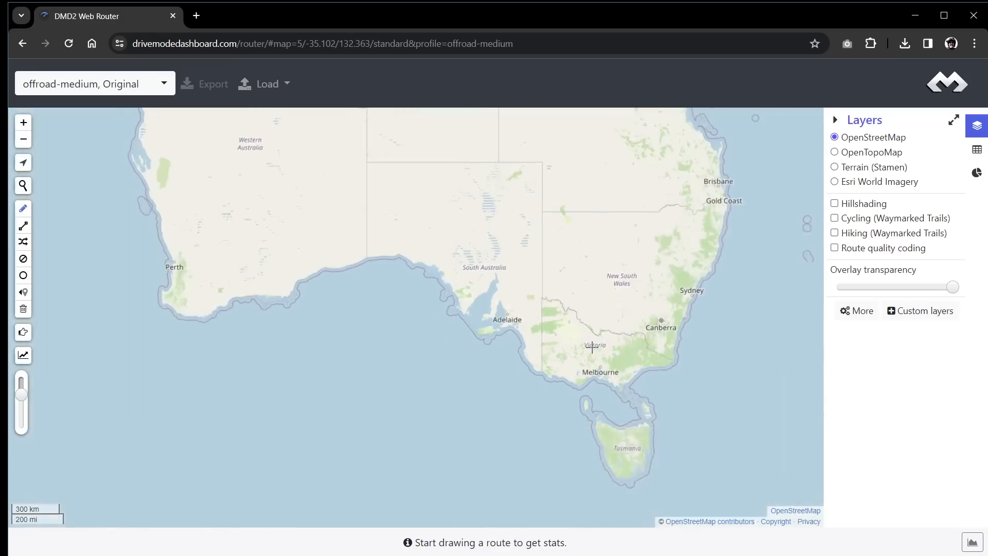
{"action": "scroll", "coordinate": [594, 347], "scroll_direction": "down", "scroll_amount": 3}
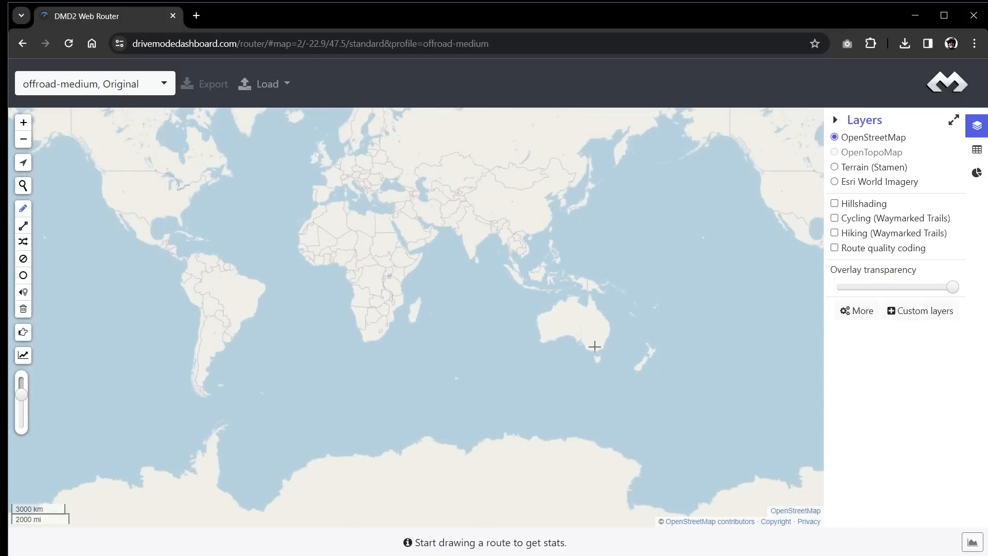
{"action": "scroll", "coordinate": [594, 346], "scroll_direction": "up", "scroll_amount": 6}
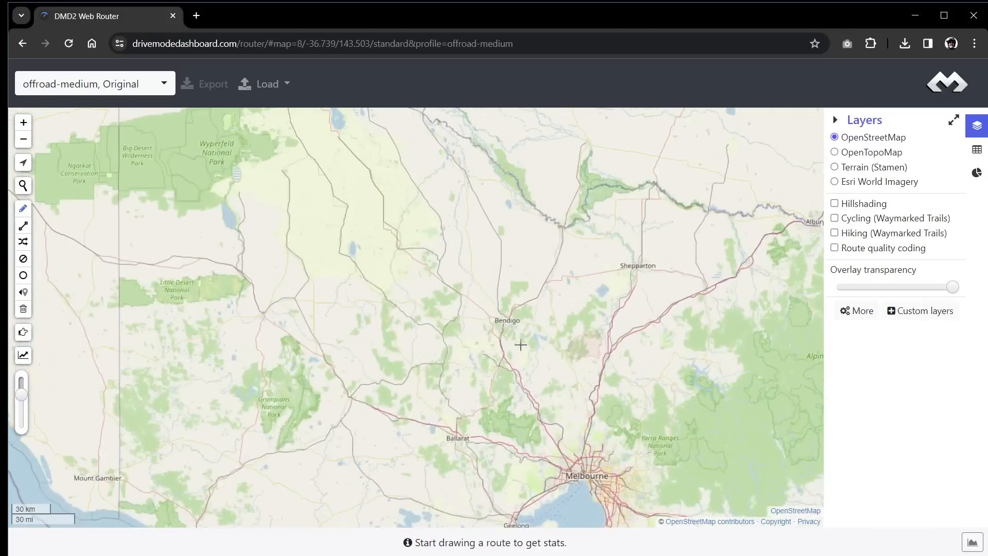
{"action": "scroll", "coordinate": [501, 323], "scroll_direction": "up", "scroll_amount": 5}
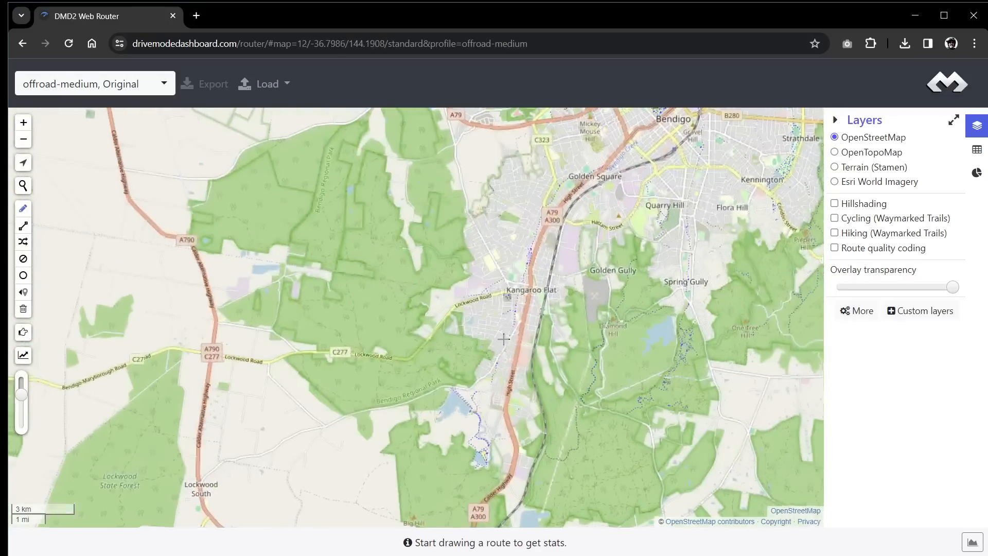
{"action": "scroll", "coordinate": [535, 363], "scroll_direction": "up", "scroll_amount": 1}
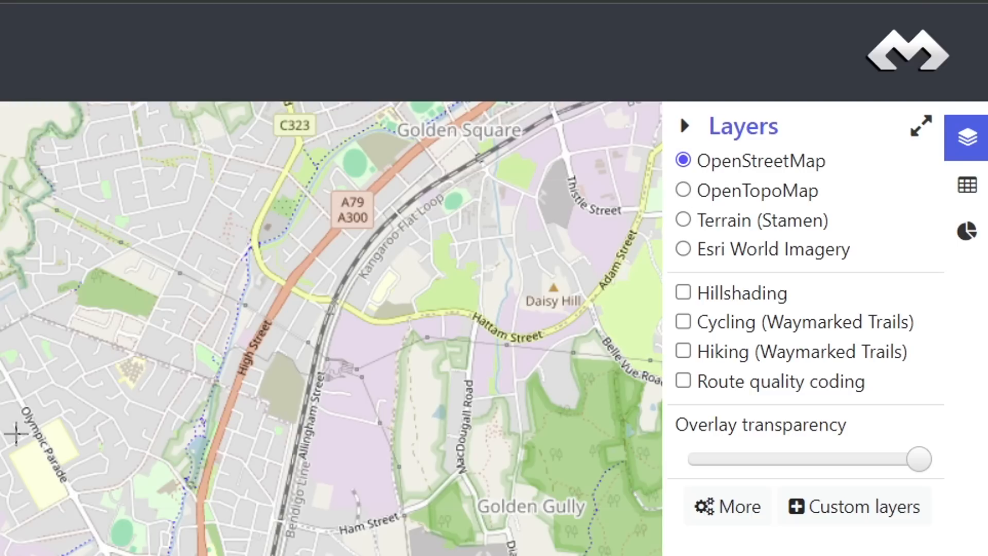
- Switch the base map to OpenTopoMap and examine the contour lines around Kangaroo Flat and Greater Bendigo National Park
{"action": "left_click", "coordinate": [684, 191]}
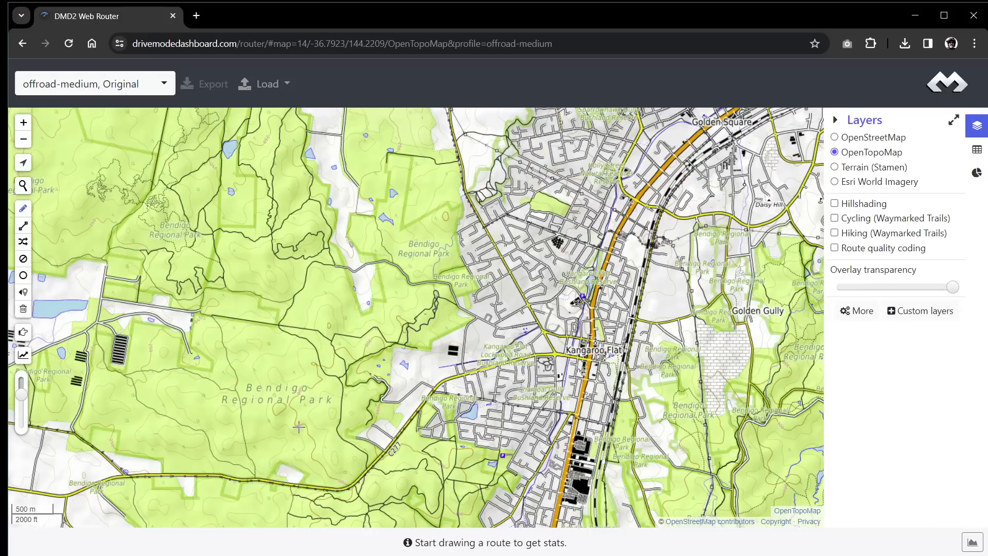
{"action": "left_click_drag", "start_coordinate": [428, 546], "coordinate": [504, 547]}
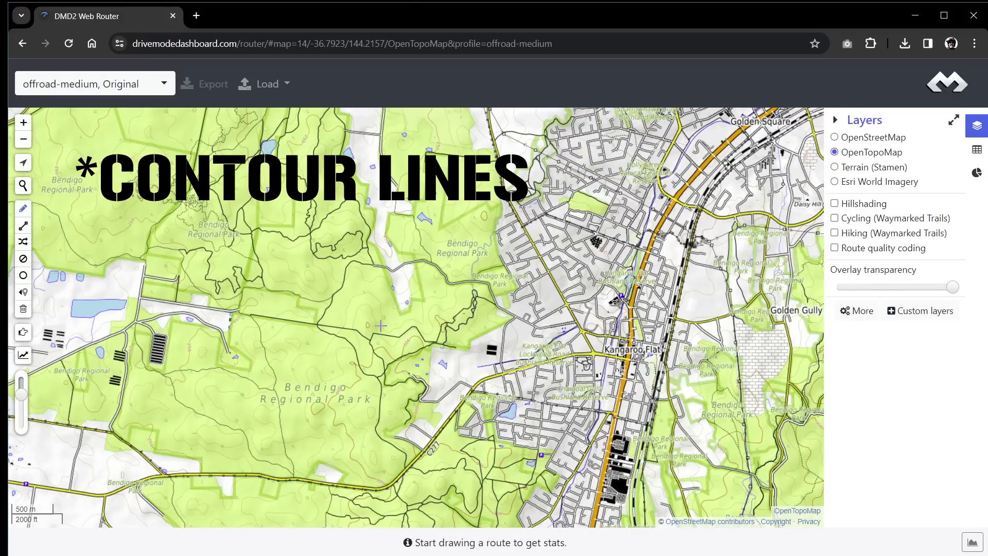
{"action": "left_click_drag", "start_coordinate": [355, 387], "coordinate": [339, 375]}
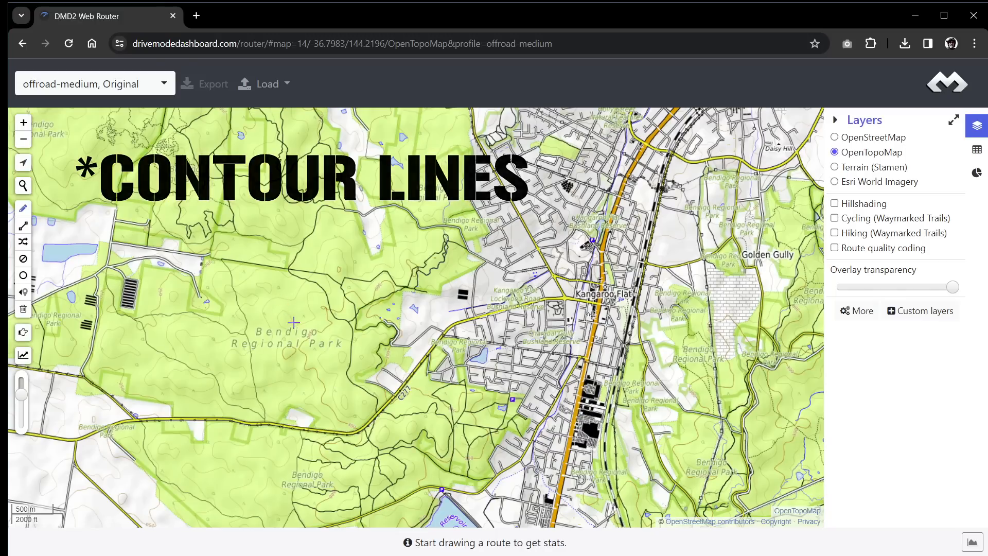
{"action": "left_click_drag", "start_coordinate": [628, 520], "coordinate": [448, 325]}
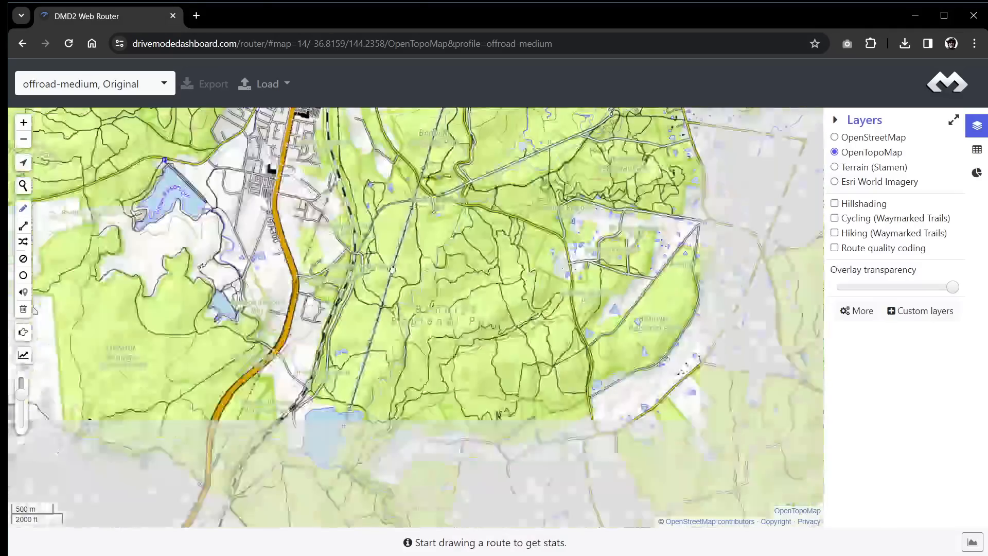
{"action": "left_click_drag", "start_coordinate": [525, 435], "coordinate": [580, 226]}
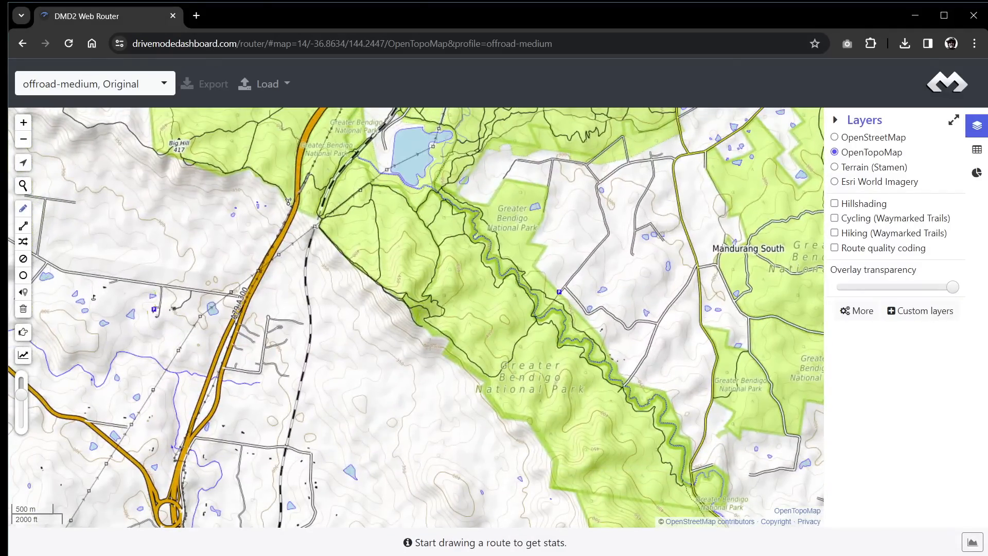
{"action": "scroll", "coordinate": [428, 345], "scroll_direction": "up", "scroll_amount": 4}
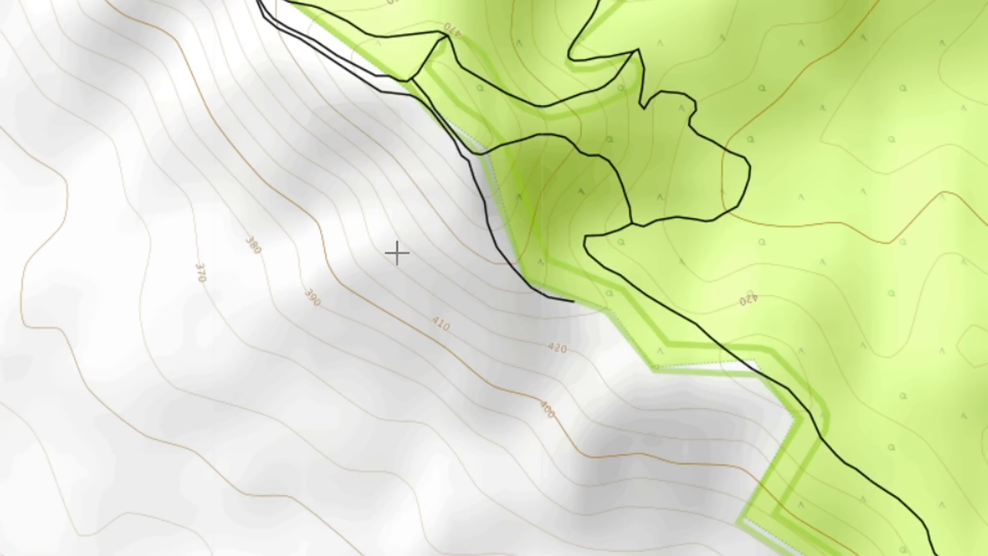
{"action": "scroll", "coordinate": [428, 397], "scroll_direction": "down", "scroll_amount": 2}
{"action": "left_click_drag", "start_coordinate": [213, 203], "coordinate": [500, 409]}
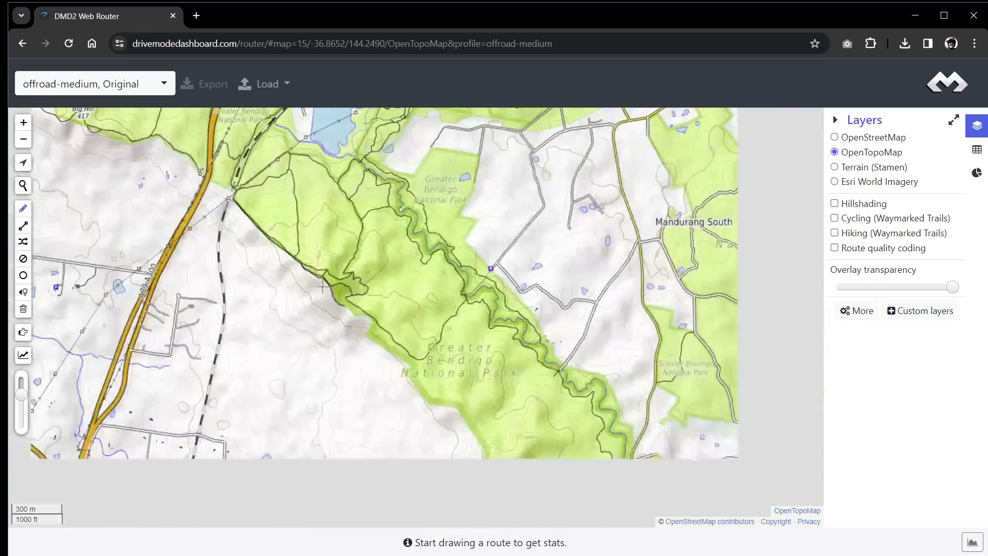
{"action": "left_click_drag", "start_coordinate": [336, 161], "coordinate": [527, 397]}
{"action": "left_click_drag", "start_coordinate": [520, 212], "coordinate": [274, 360]}
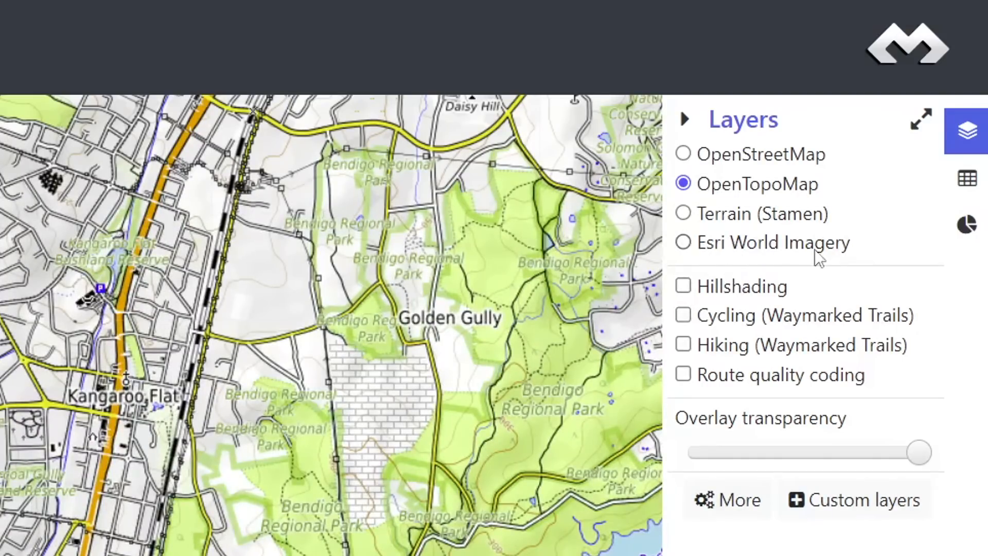
- Switch the base map to Esri World Imagery and inspect the dirt tracks in the forest west of Kangaroo Flat
{"action": "left_click", "coordinate": [684, 244]}
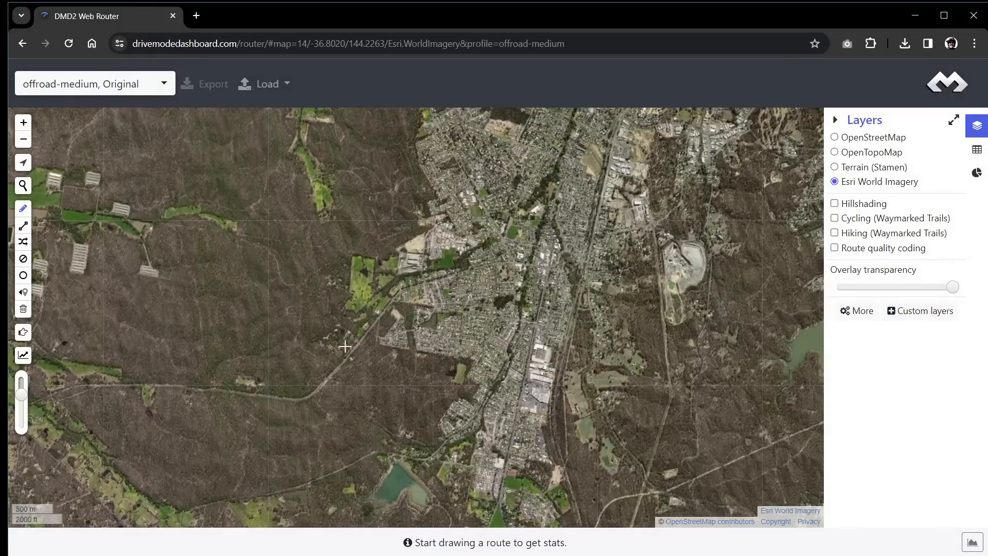
{"action": "scroll", "coordinate": [363, 345], "scroll_direction": "up", "scroll_amount": 1}
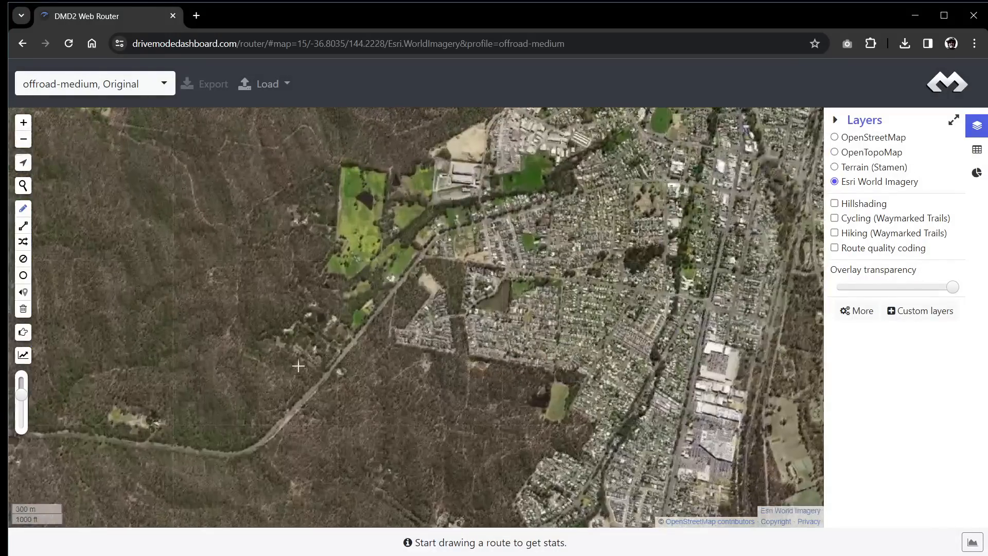
{"action": "left_click_drag", "start_coordinate": [299, 367], "coordinate": [525, 389]}
{"action": "scroll", "coordinate": [458, 330], "scroll_direction": "up", "scroll_amount": 2}
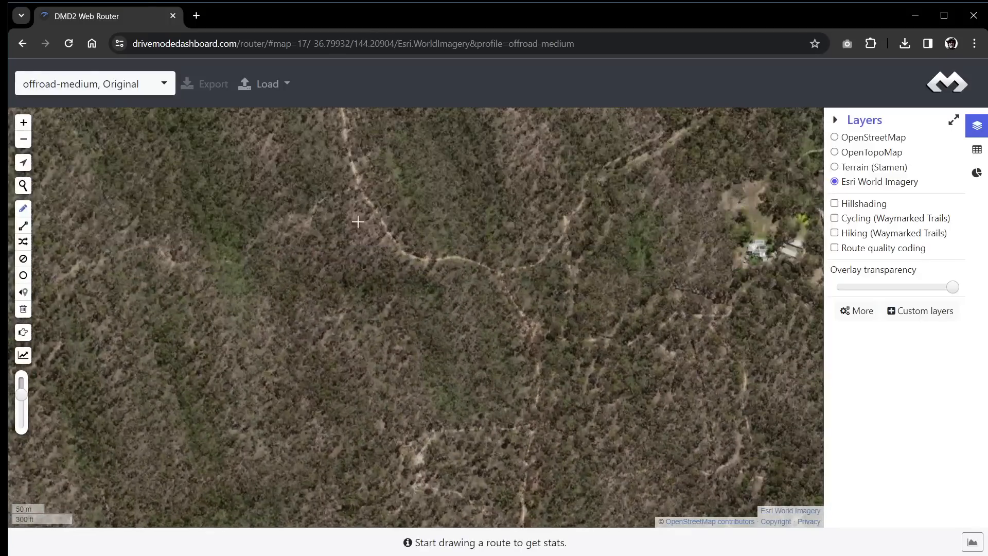
{"action": "left_click_drag", "start_coordinate": [504, 301], "coordinate": [489, 312]}
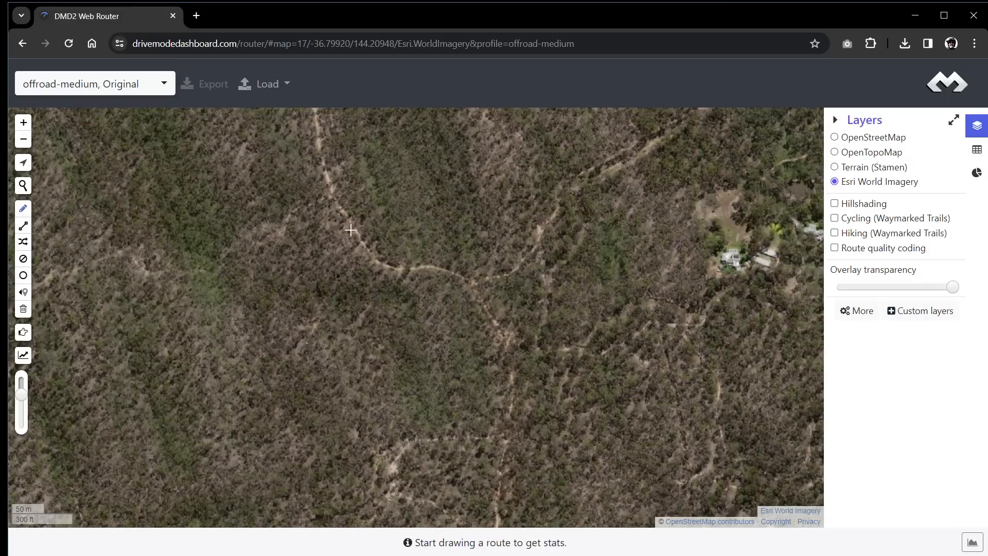
{"action": "left_click_drag", "start_coordinate": [332, 189], "coordinate": [377, 235]}
{"action": "left_click_drag", "start_coordinate": [476, 330], "coordinate": [483, 349]}
{"action": "scroll", "coordinate": [484, 348], "scroll_direction": "down", "scroll_amount": 2}
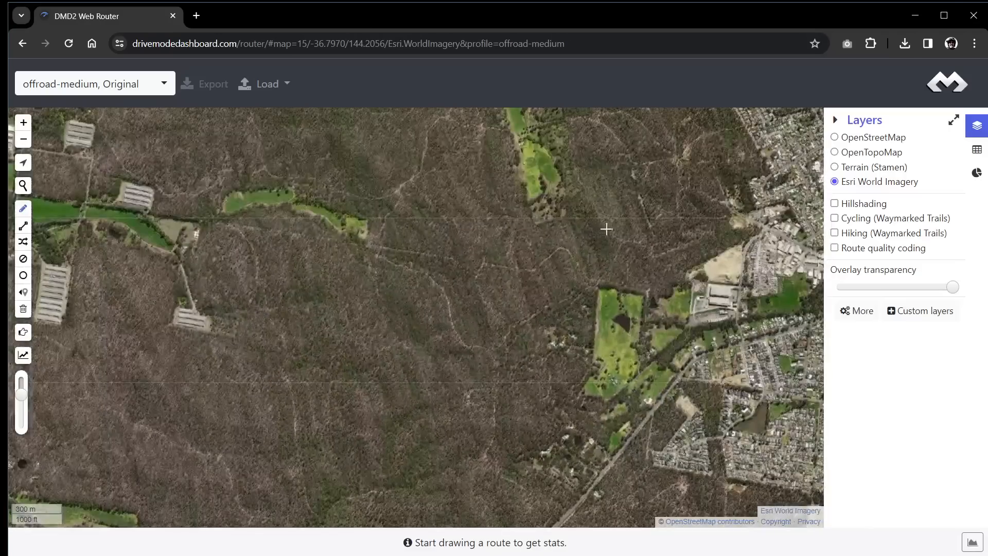
- Return the base map to OpenStreetMap and overlay Hillshading to examine the terrain relief south of Kangaroo Flat
{"action": "left_click", "coordinate": [835, 138]}
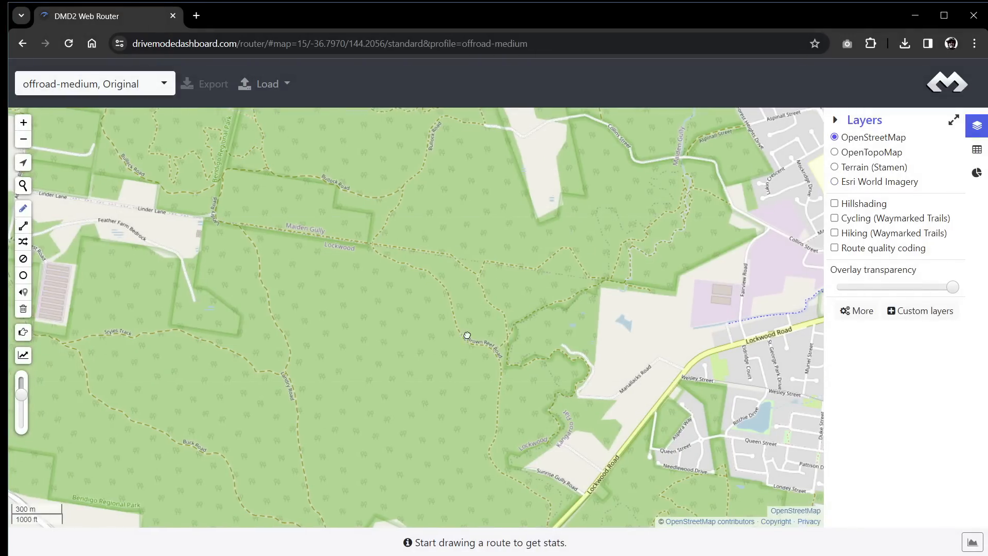
{"action": "left_click_drag", "start_coordinate": [467, 335], "coordinate": [450, 326]}
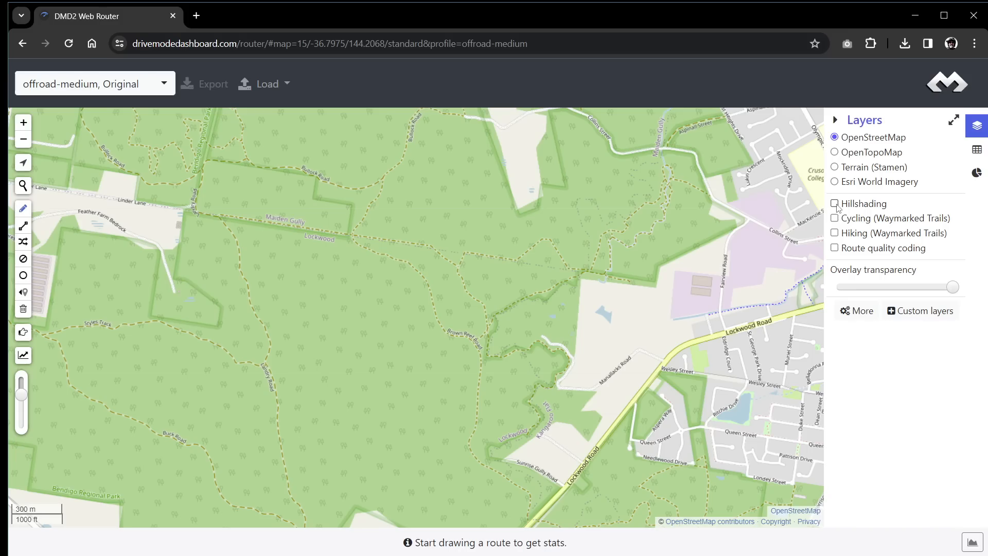
{"action": "left_click", "coordinate": [685, 292]}
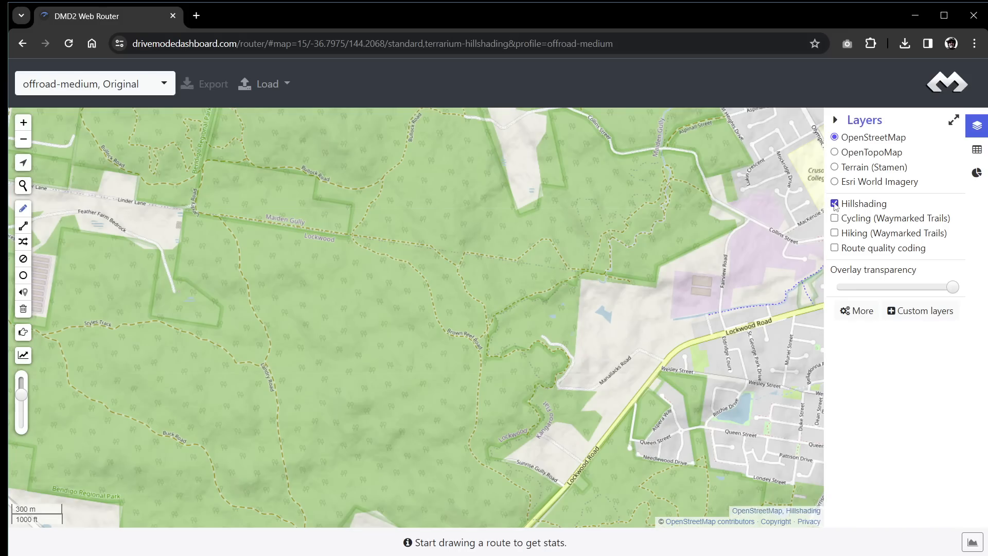
{"action": "left_click_drag", "start_coordinate": [425, 375], "coordinate": [380, 273]}
{"action": "left_click_drag", "start_coordinate": [567, 448], "coordinate": [373, 139]}
{"action": "scroll", "coordinate": [549, 396], "scroll_direction": "down", "scroll_amount": 1}
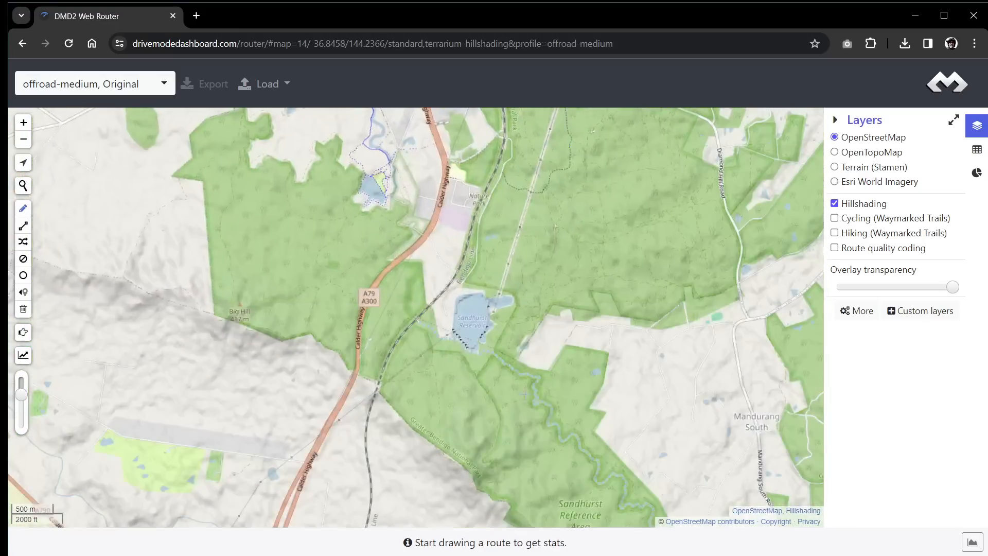
{"action": "left_click_drag", "start_coordinate": [524, 395], "coordinate": [450, 190]}
{"action": "left_click_drag", "start_coordinate": [595, 411], "coordinate": [560, 336]}
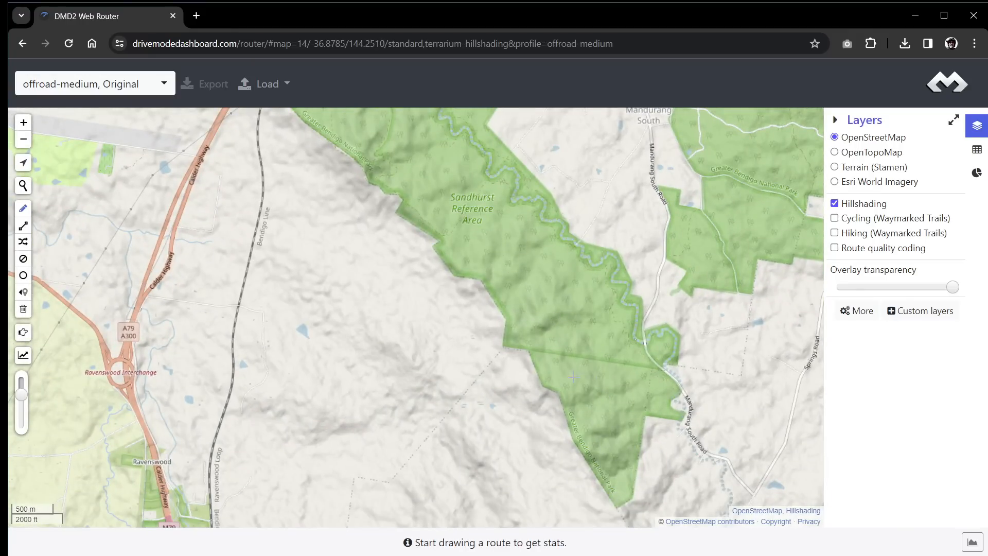
{"action": "left_click_drag", "start_coordinate": [463, 232], "coordinate": [652, 503]}
{"action": "left_click_drag", "start_coordinate": [520, 206], "coordinate": [620, 404]}
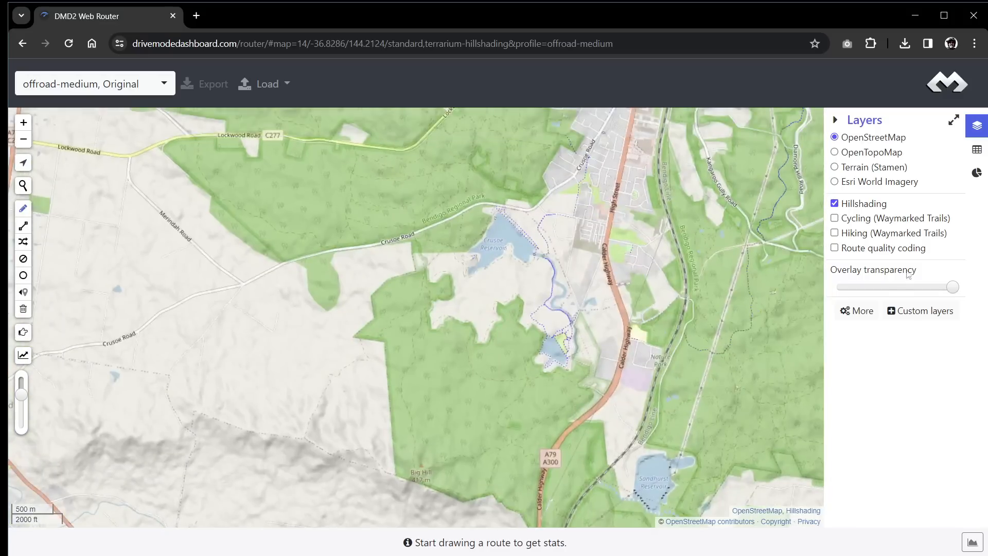
- Turn off the Hillshading overlay and bring the map back to the Kangaroo Flat area
{"action": "left_click", "coordinate": [835, 203]}
{"action": "left_click_drag", "start_coordinate": [458, 304], "coordinate": [466, 445]}
{"action": "left_click_drag", "start_coordinate": [592, 170], "coordinate": [547, 305]}
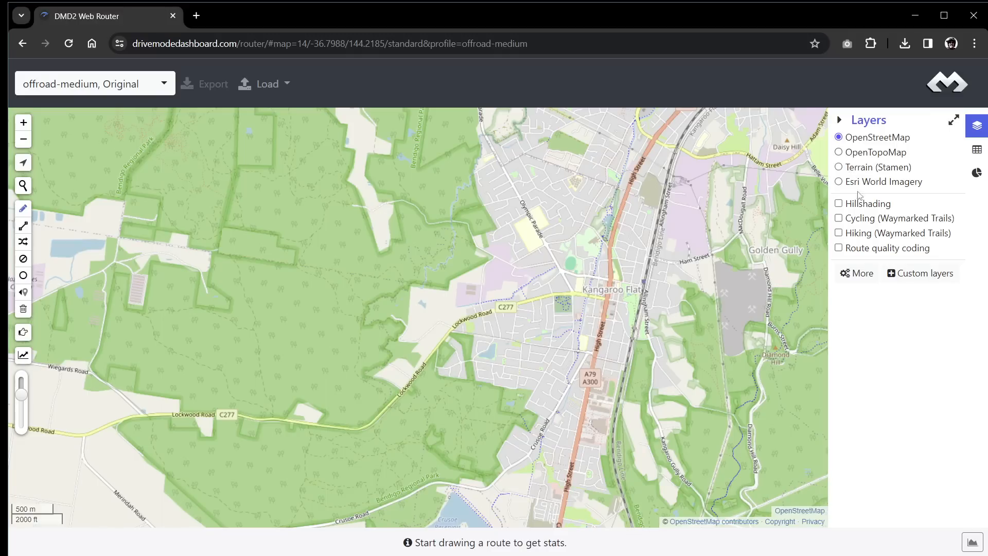
{"action": "left_click_drag", "start_coordinate": [554, 308], "coordinate": [575, 364]}
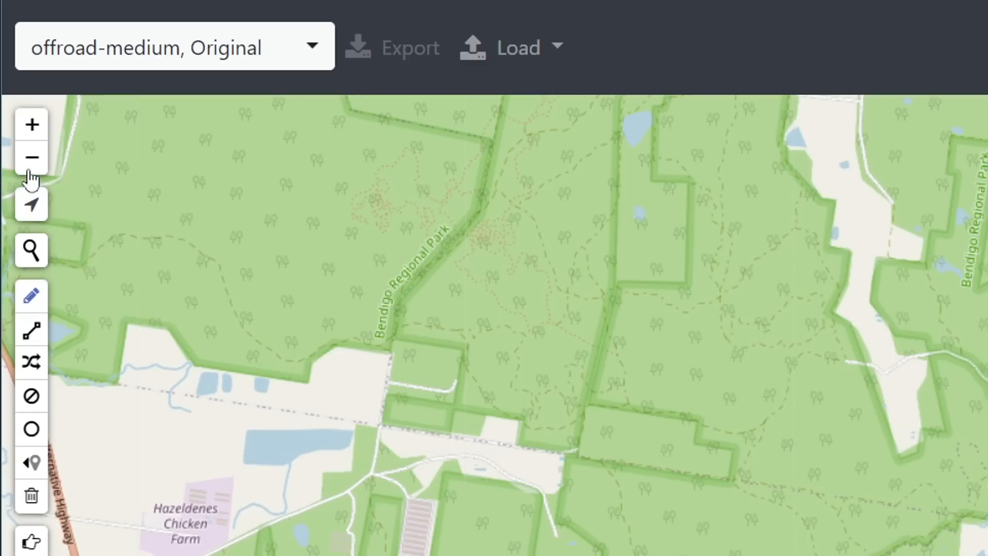
- Look at the forest west of Kangaroo Flat at closer and wider zoom levels
{"action": "left_click", "coordinate": [34, 129]}
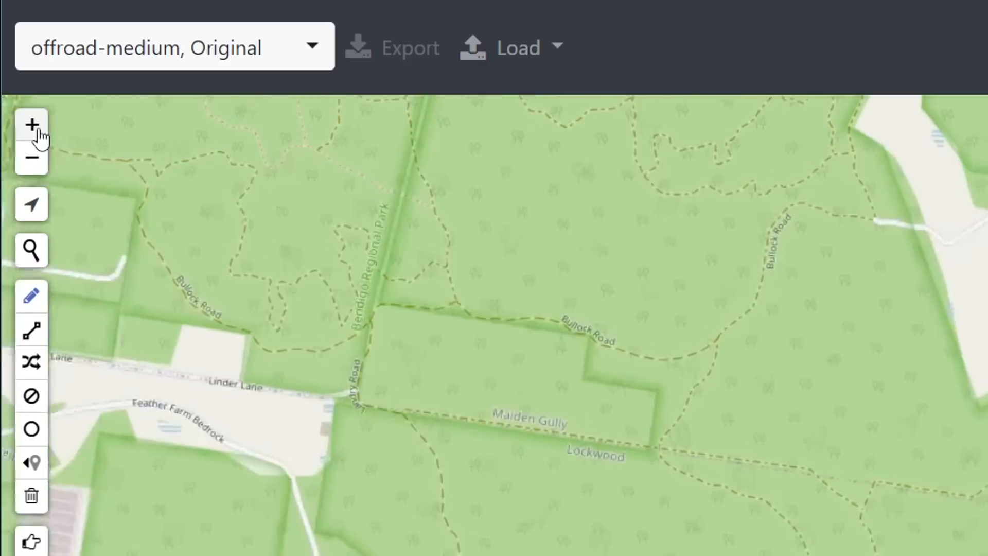
{"action": "left_click", "coordinate": [37, 162]}
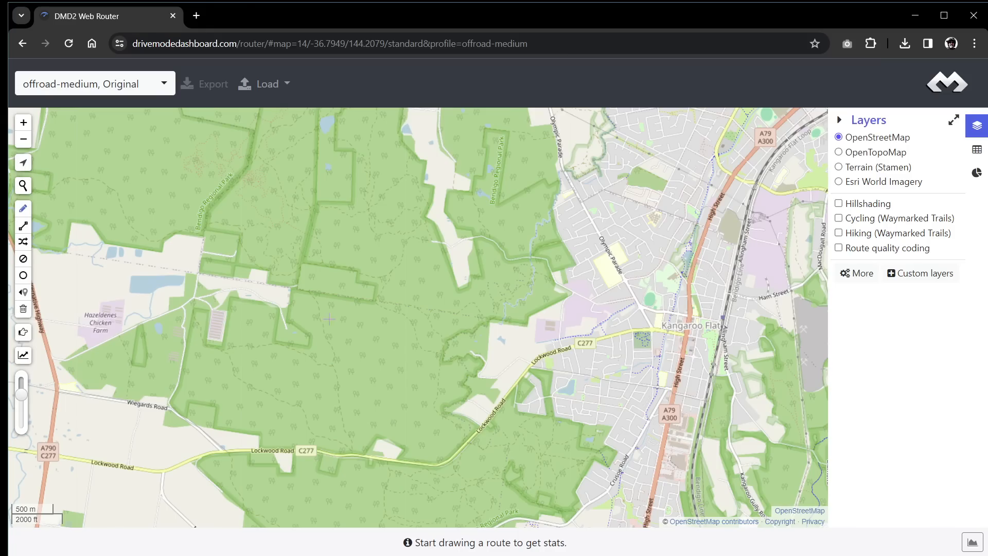
{"action": "scroll", "coordinate": [265, 297], "scroll_direction": "down", "scroll_amount": 2}
{"action": "scroll", "coordinate": [341, 328], "scroll_direction": "up", "scroll_amount": 2}
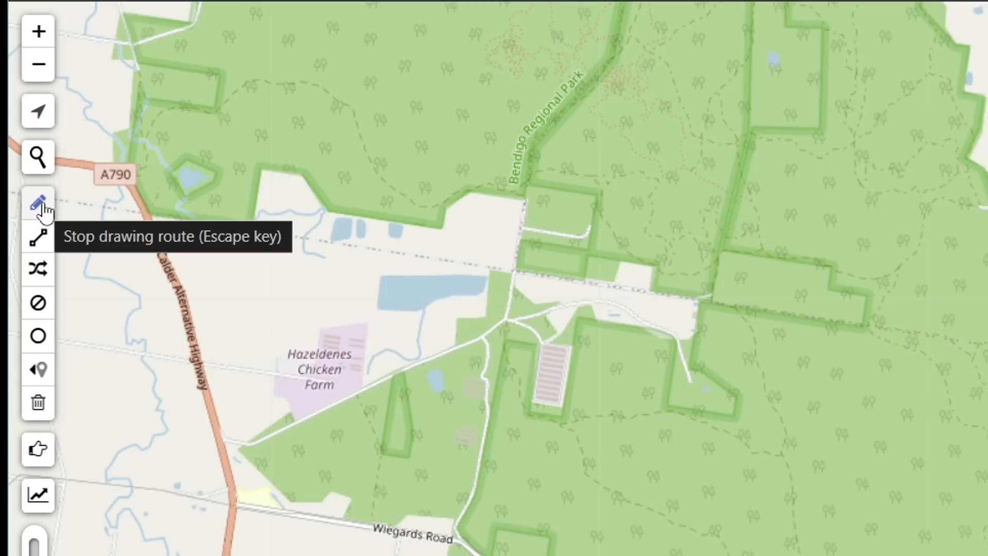
- Turn on straight-line mode for drawing the route
{"action": "left_click", "coordinate": [42, 243]}
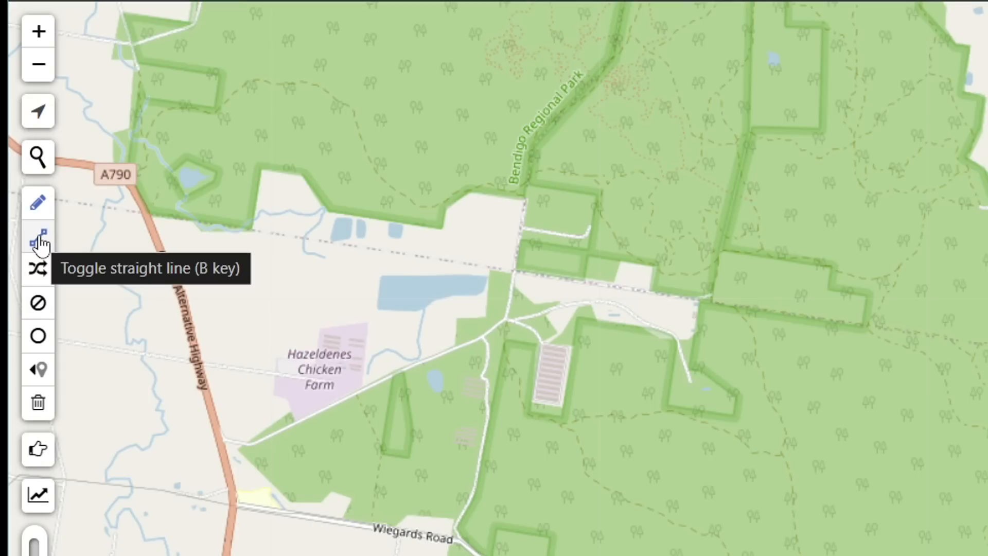
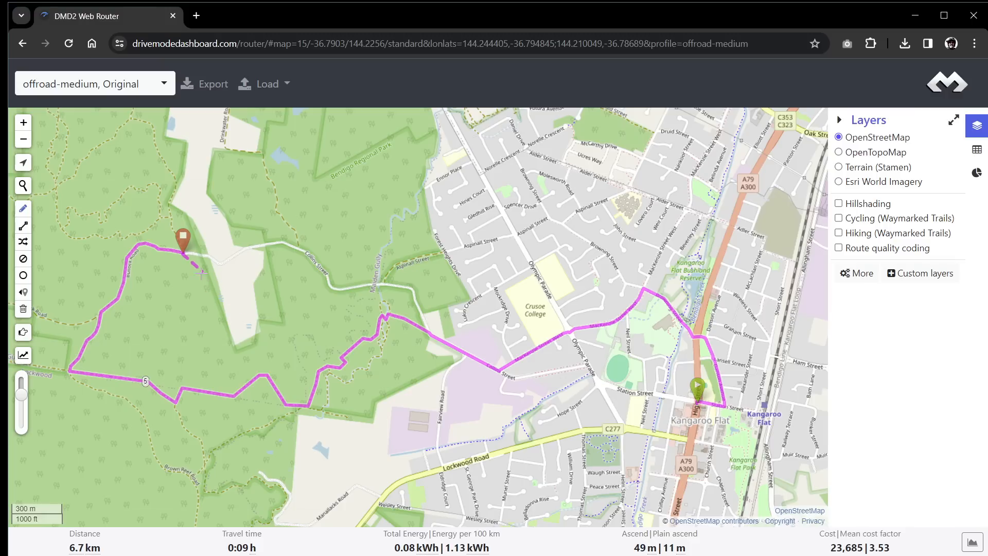
- Delete the route's end point in the forest, and try a replacement near Olympic Parade before deleting it too
{"action": "left_click", "coordinate": [184, 241]}
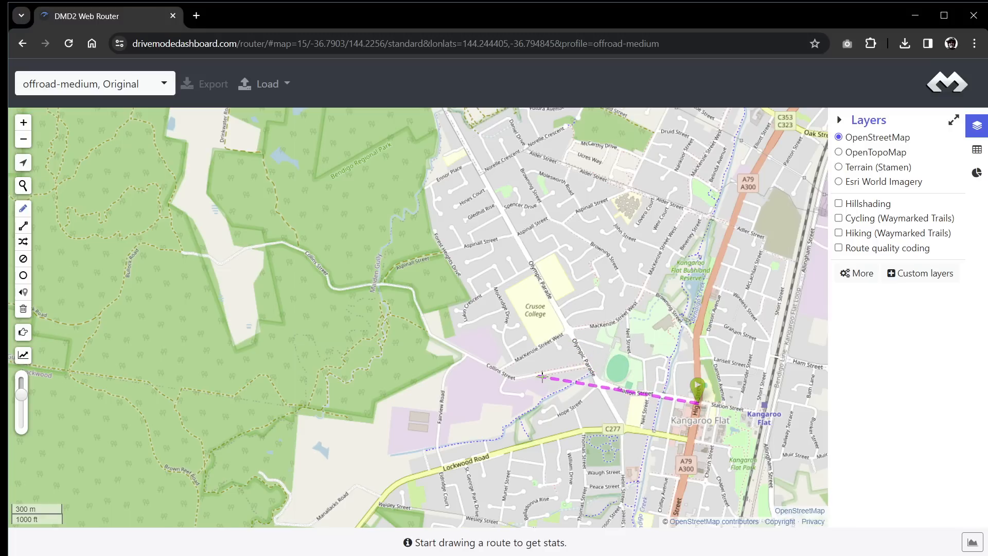
{"action": "left_click", "coordinate": [575, 368]}
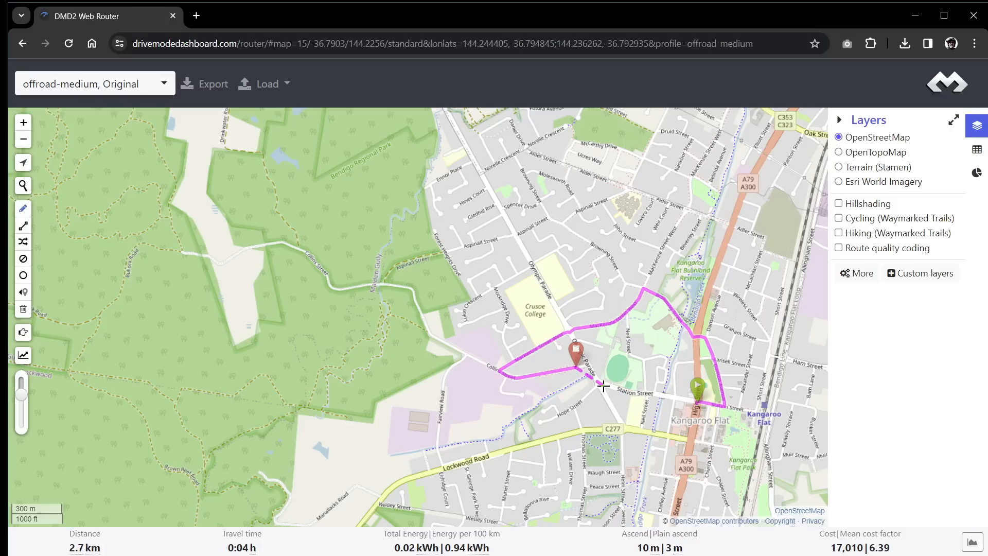
{"action": "left_click", "coordinate": [576, 355]}
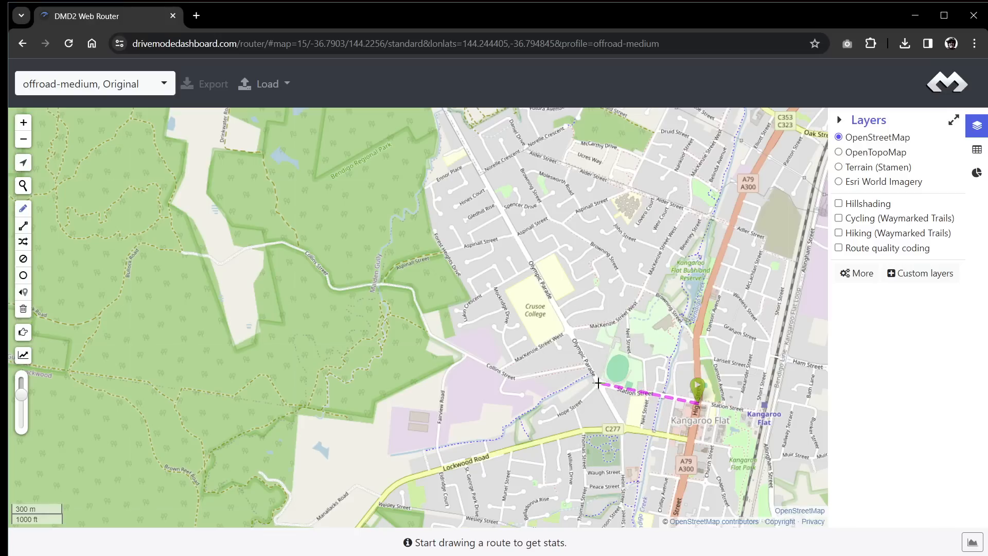
- In straight-line mode, trace the route from the Kangaroo Flat start along Station Street and up Olympic Parade to Collins Street
{"action": "left_click", "coordinate": [597, 381]}
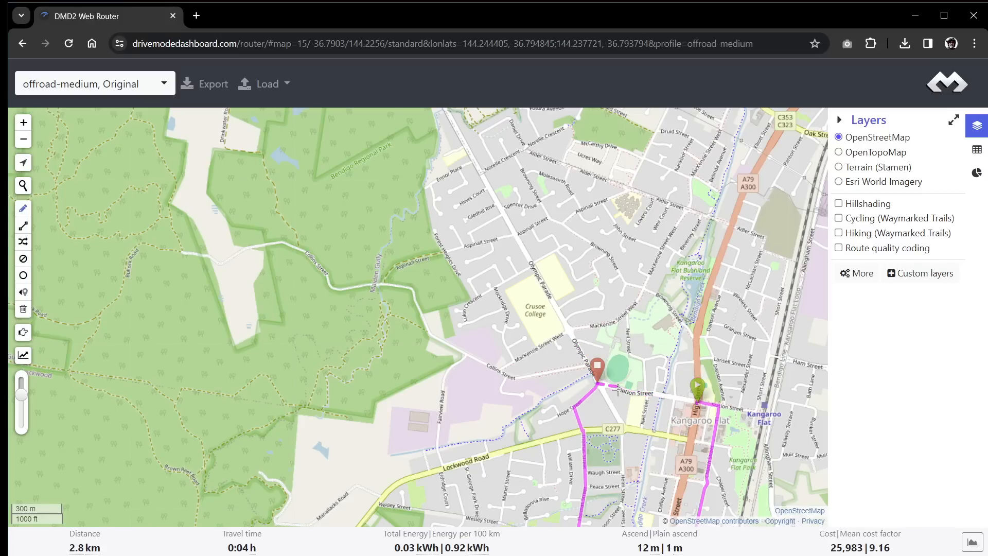
{"action": "left_click", "coordinate": [598, 367]}
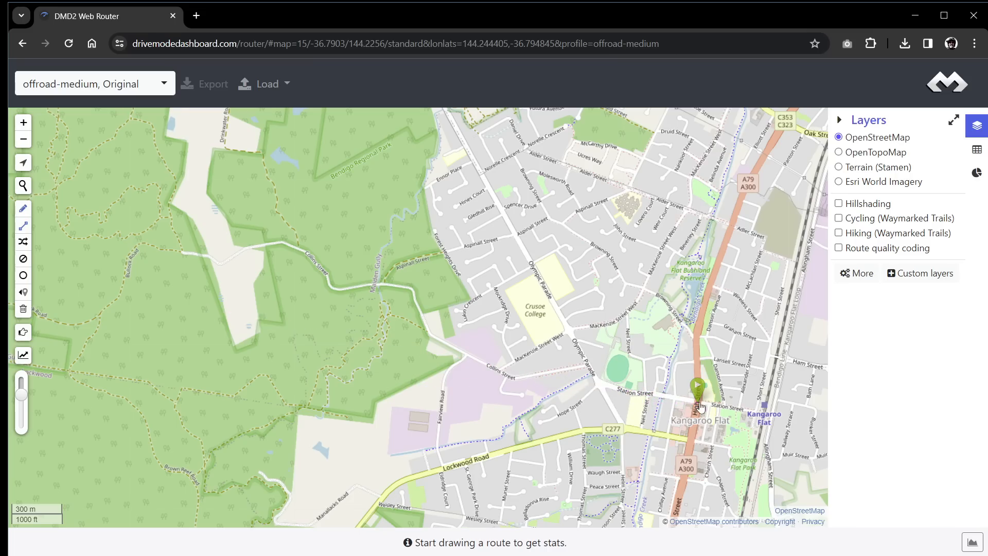
{"action": "left_click", "coordinate": [632, 394]}
{"action": "left_click", "coordinate": [595, 382]}
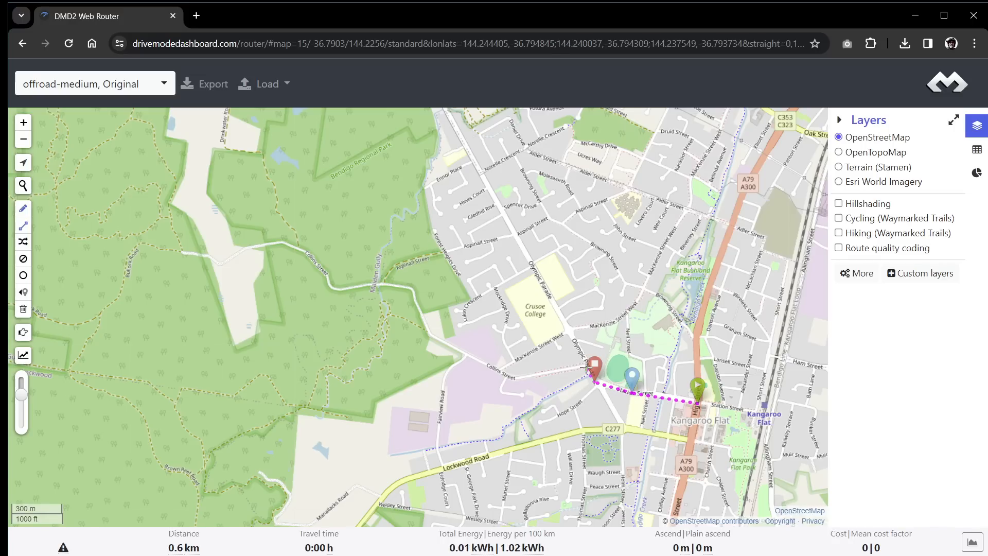
{"action": "left_click", "coordinate": [590, 369]}
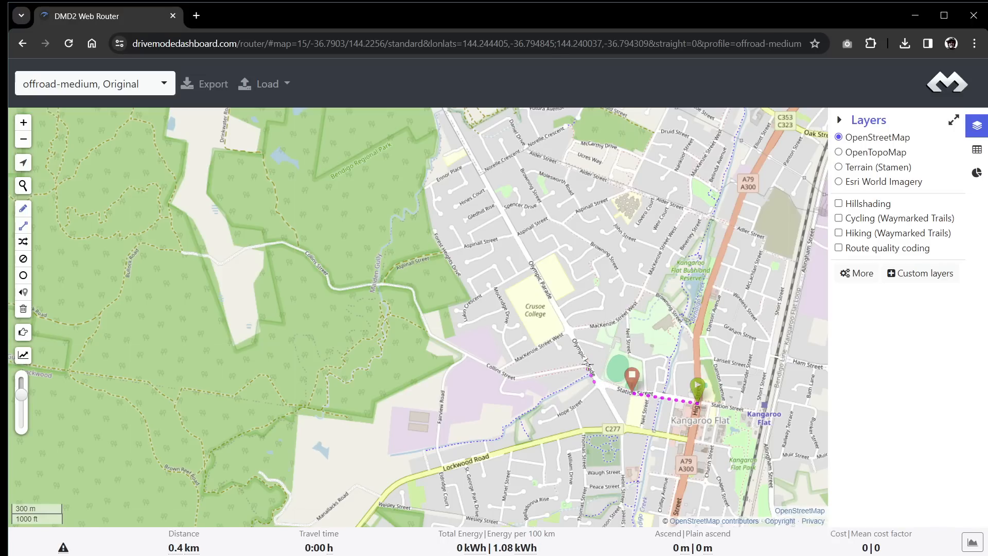
{"action": "left_click", "coordinate": [599, 383]}
{"action": "left_click", "coordinate": [590, 363]}
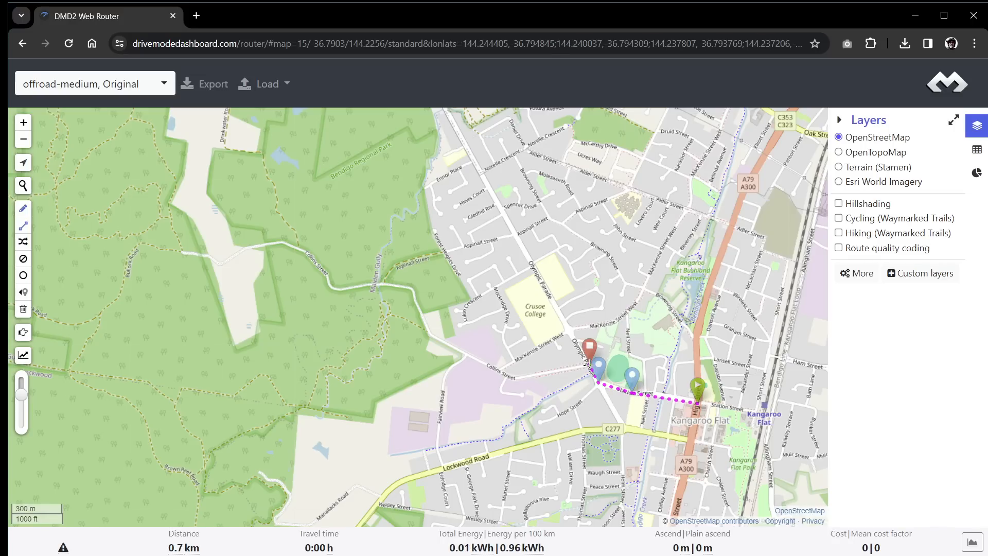
- Extend the route with straight segments along Collins Street, past Ramsay Court and Fairview Road, to the bend at the forest edge
{"action": "scroll", "coordinate": [590, 363], "scroll_direction": "up", "scroll_amount": 3}
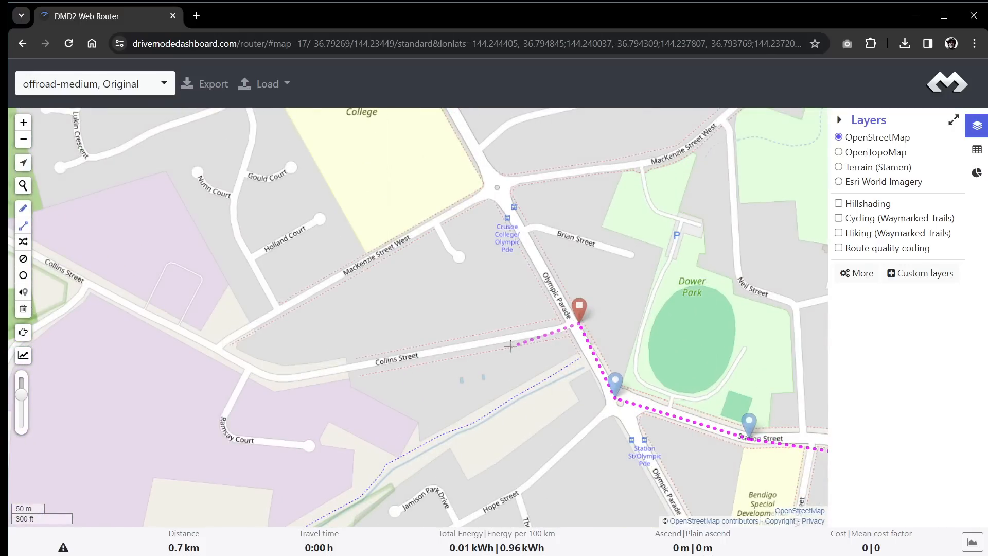
{"action": "left_click", "coordinate": [286, 379]}
{"action": "left_click_drag", "start_coordinate": [294, 428], "coordinate": [632, 392]}
{"action": "left_click", "coordinate": [608, 372]}
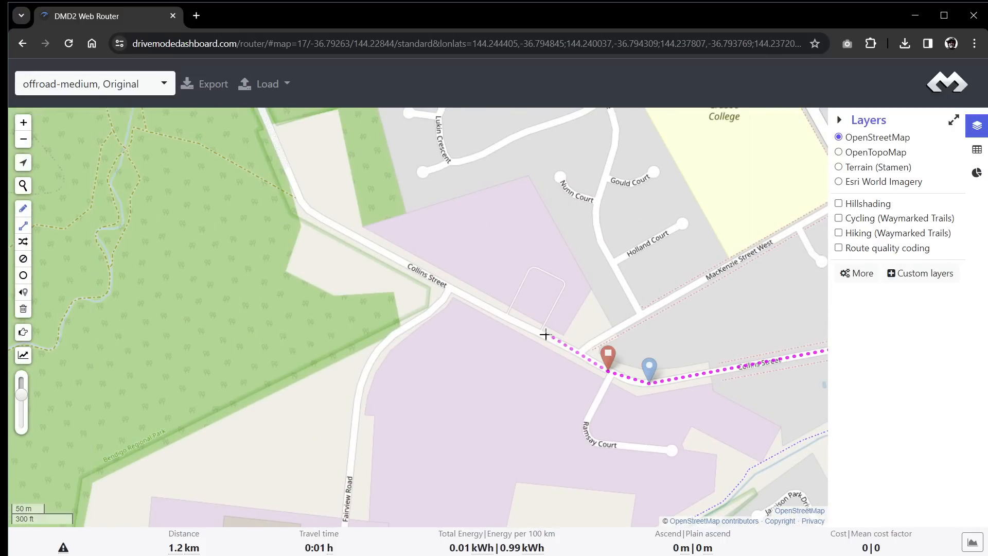
{"action": "left_click", "coordinate": [514, 323]}
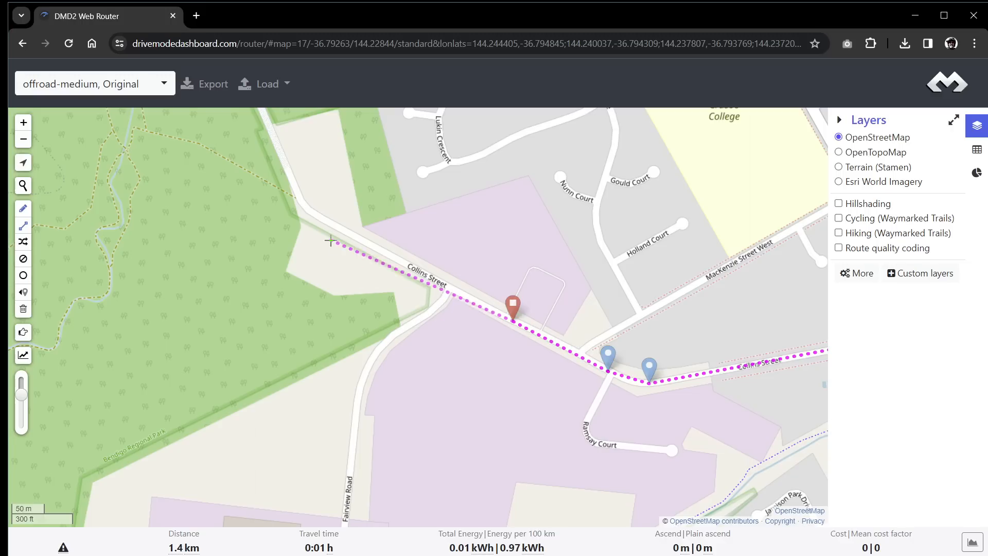
{"action": "left_click", "coordinate": [312, 212]}
- Follow Collins Street into Bendigo Regional Park with route points up to and around the bend east of Aspinall Street
{"action": "left_click_drag", "start_coordinate": [291, 267], "coordinate": [593, 424]}
{"action": "left_click", "coordinate": [600, 419]}
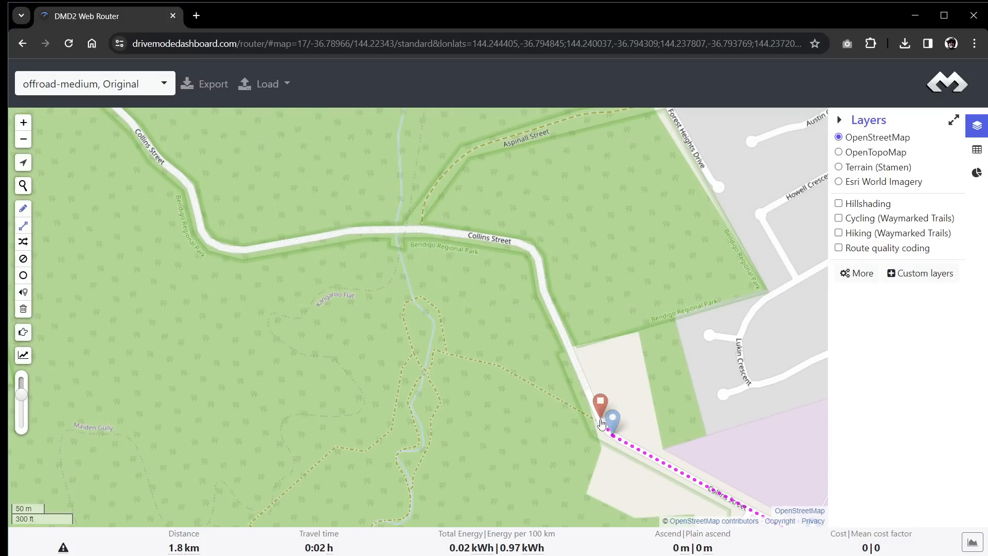
{"action": "left_click_drag", "start_coordinate": [542, 284], "coordinate": [542, 286]}
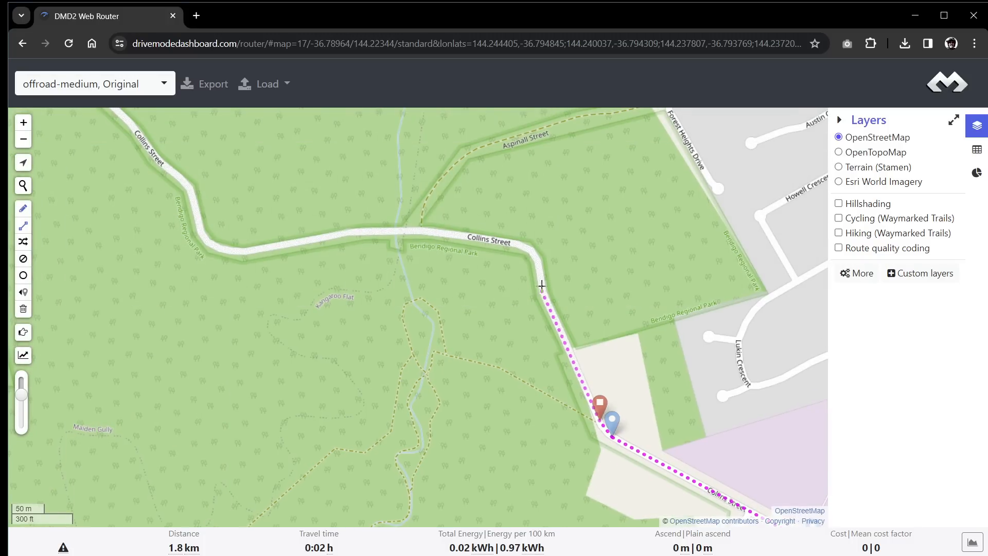
{"action": "left_click", "coordinate": [543, 294]}
{"action": "left_click", "coordinate": [535, 257]}
{"action": "left_click", "coordinate": [521, 242]}
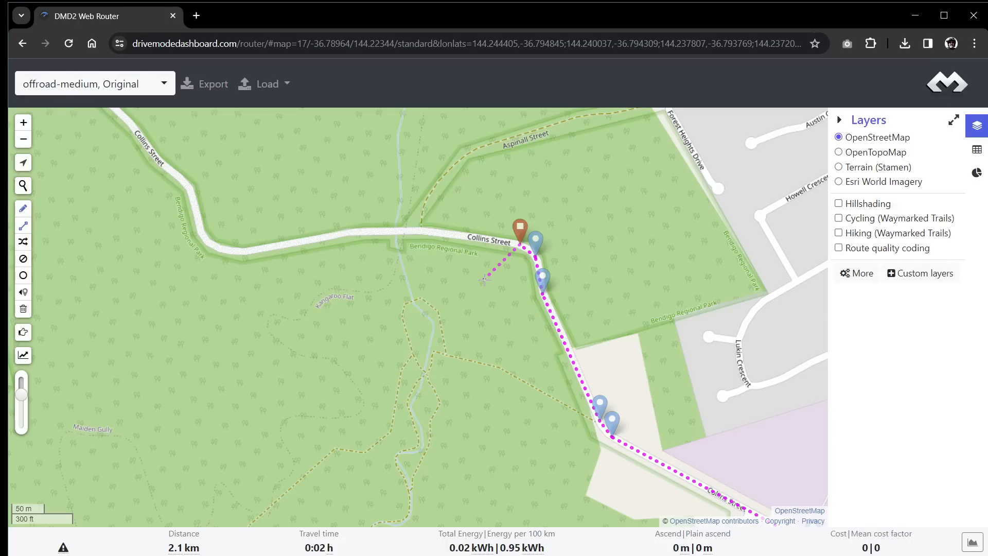
- Add route points along Collins Street from the Aspinall Street junction across the creek and around the next sharp bend
{"action": "mouse_move", "coordinate": [484, 279]}
{"action": "left_mouse_down"}
{"action": "mouse_move", "coordinate": [516, 379]}
{"action": "mouse_move", "coordinate": [524, 337]}
{"action": "mouse_move", "coordinate": [753, 340]}
{"action": "left_mouse_up"}
{"action": "left_click", "coordinate": [718, 309]}
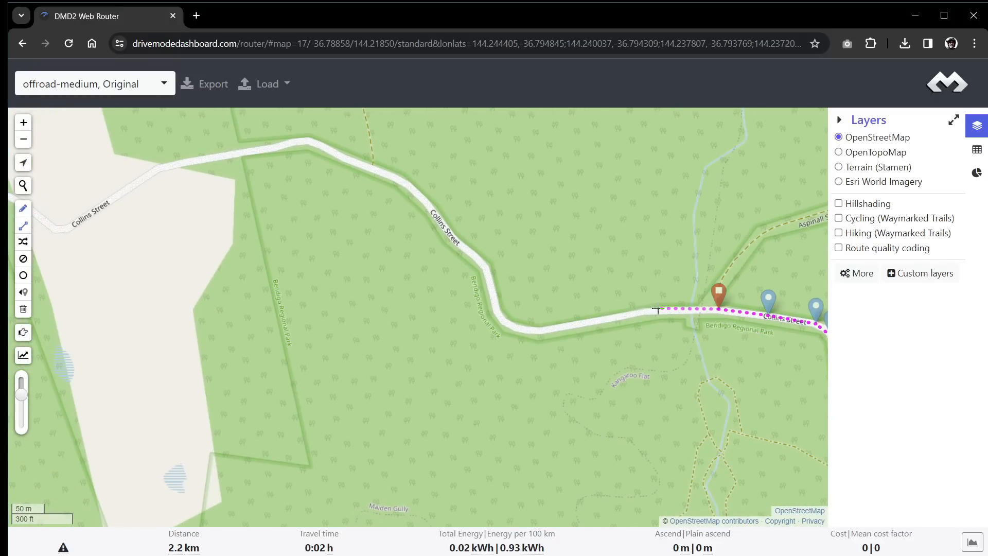
{"action": "left_click", "coordinate": [648, 311]}
{"action": "left_click", "coordinate": [533, 330]}
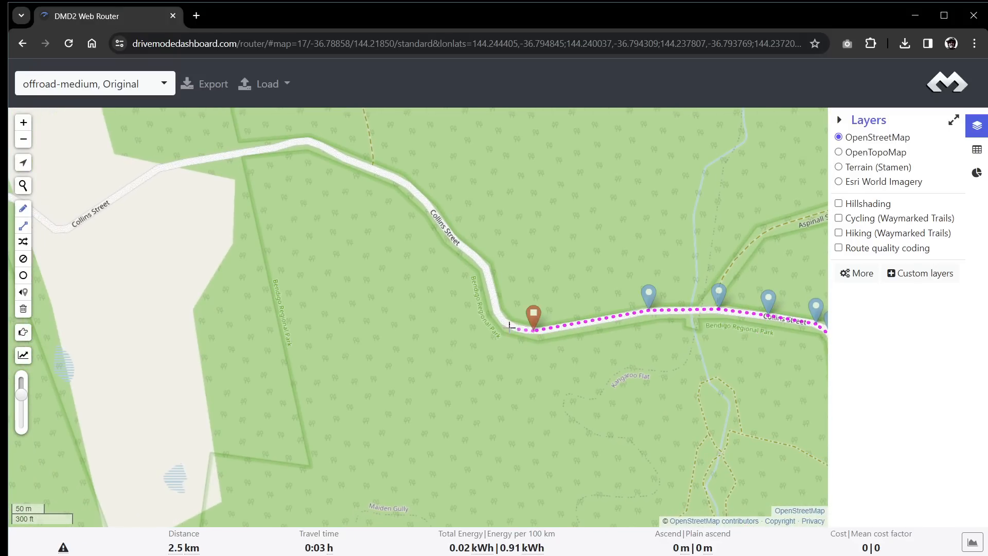
{"action": "left_click", "coordinate": [502, 320]}
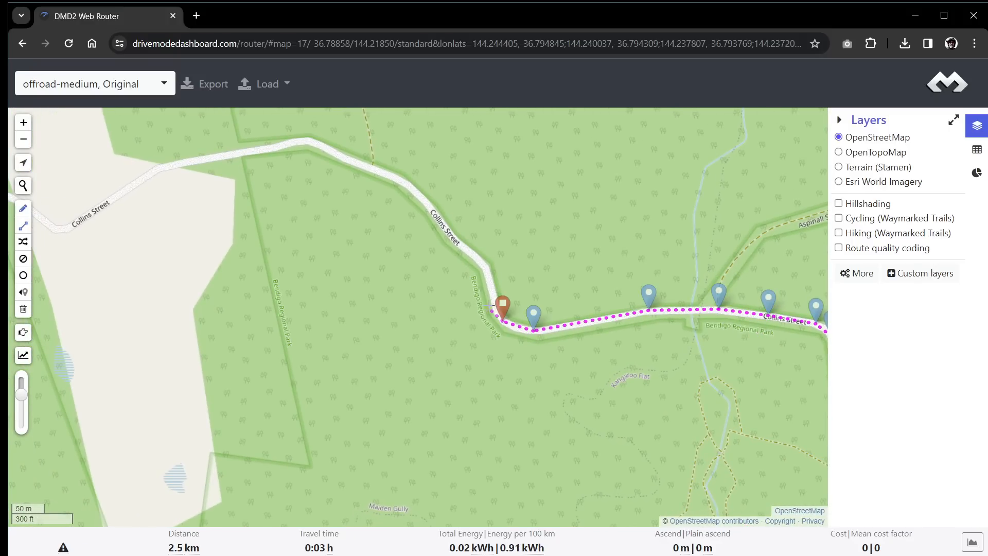
{"action": "left_click", "coordinate": [484, 266]}
- Trace Collins Street northwest past the Drinkwater Road turn-off and on to the eastern side of the clearing
{"action": "mouse_move", "coordinate": [437, 277]}
{"action": "left_mouse_down"}
{"action": "mouse_move", "coordinate": [545, 376]}
{"action": "mouse_move", "coordinate": [758, 432]}
{"action": "left_mouse_up"}
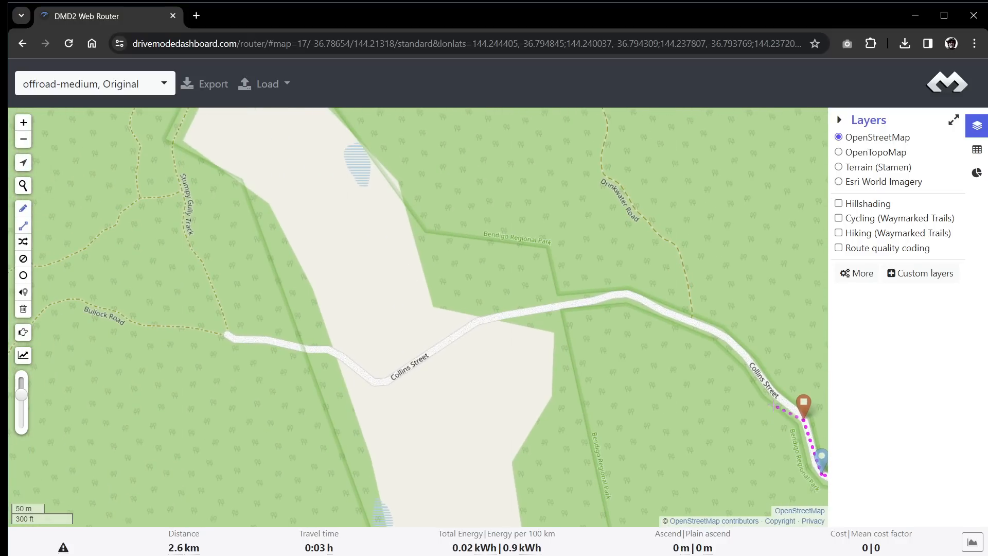
{"action": "left_click", "coordinate": [777, 396]}
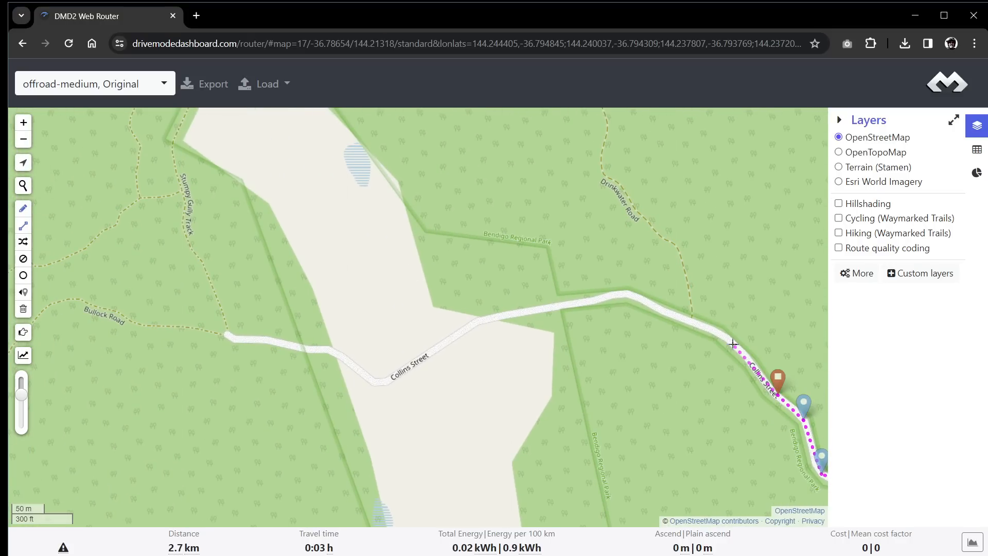
{"action": "left_click", "coordinate": [733, 343]}
{"action": "left_click", "coordinate": [705, 328]}
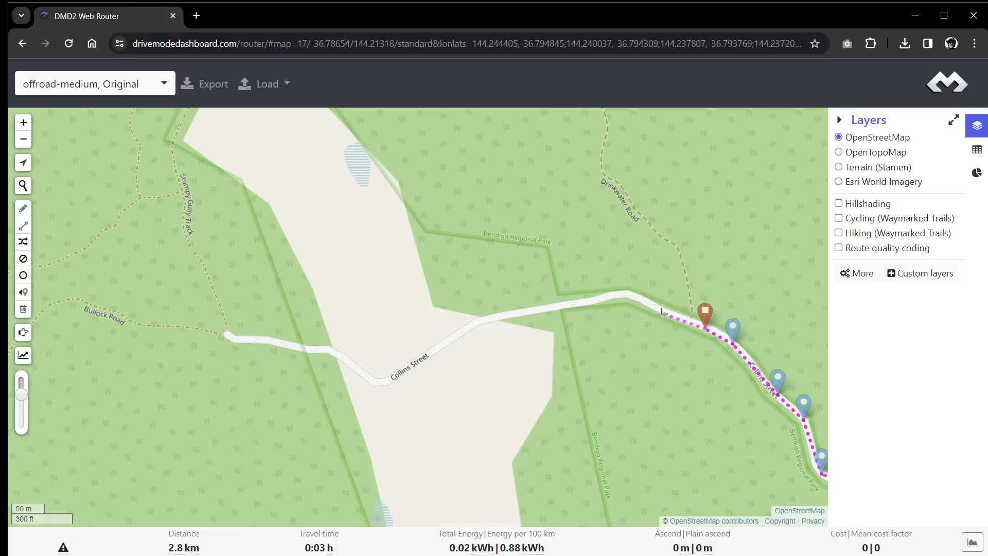
{"action": "left_click", "coordinate": [663, 311]}
{"action": "left_click", "coordinate": [627, 294]}
{"action": "left_click", "coordinate": [588, 301]}
{"action": "left_click", "coordinate": [476, 322]}
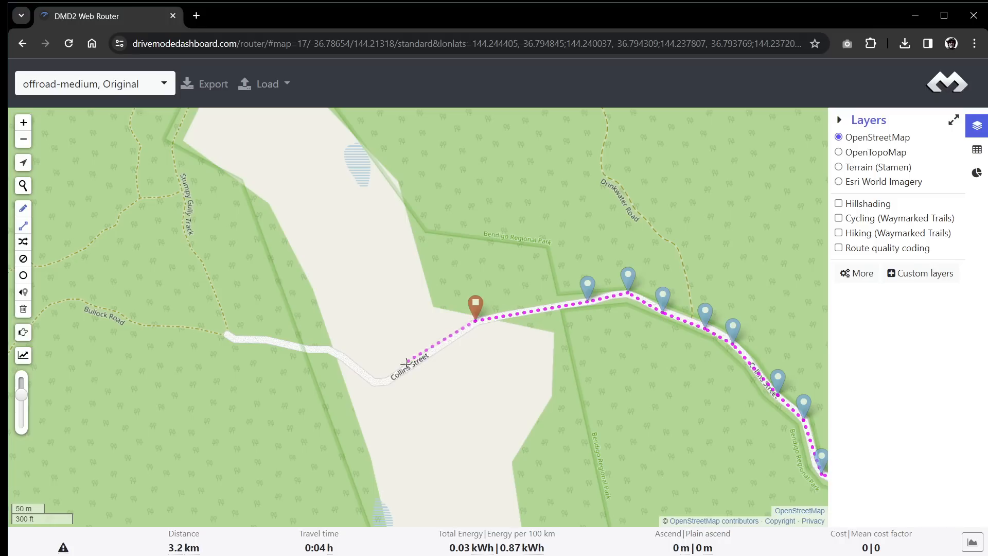
- Continue the route across the clearing to the end of Collins Street, where Bullock Road and Stumpy Gully Track meet
{"action": "left_click", "coordinate": [378, 385]}
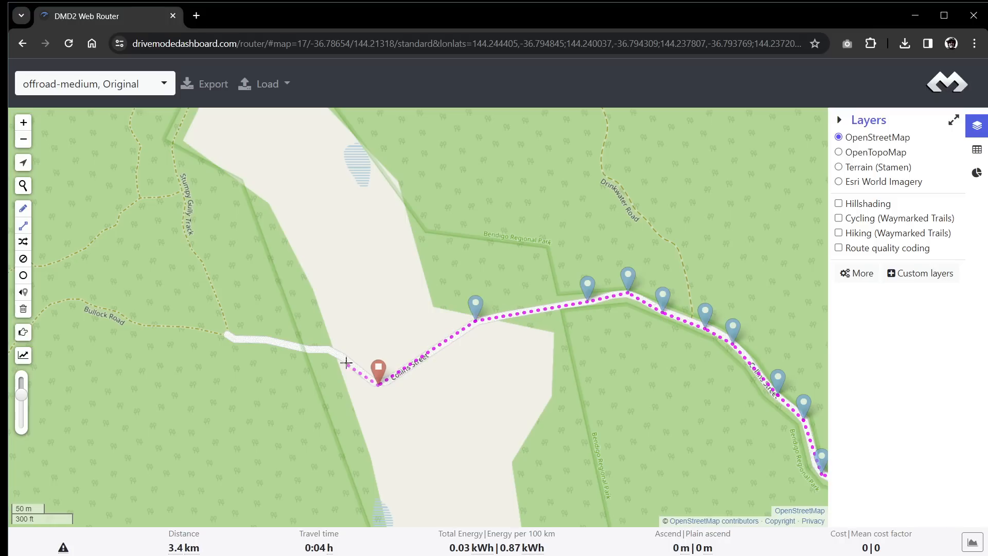
{"action": "left_click", "coordinate": [326, 350]}
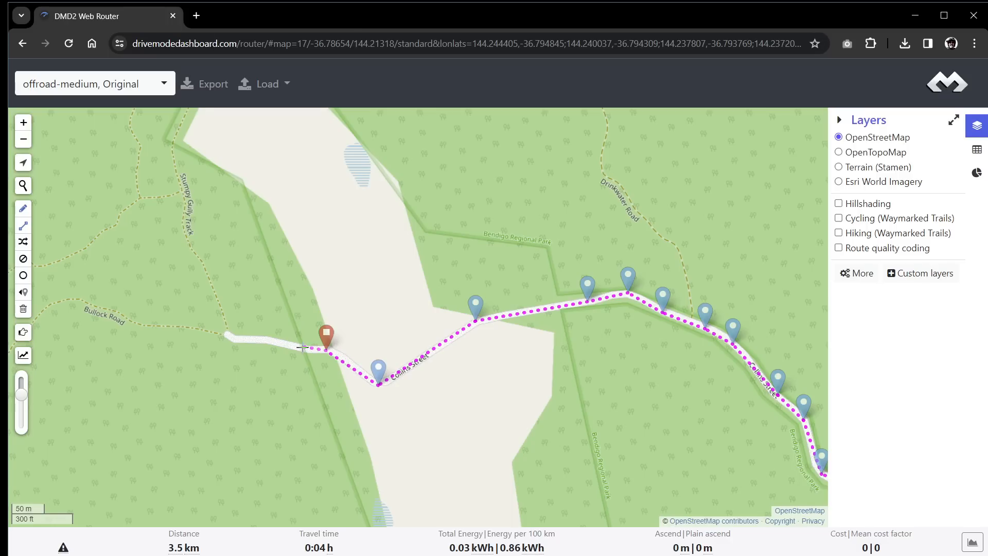
{"action": "left_click", "coordinate": [277, 342]}
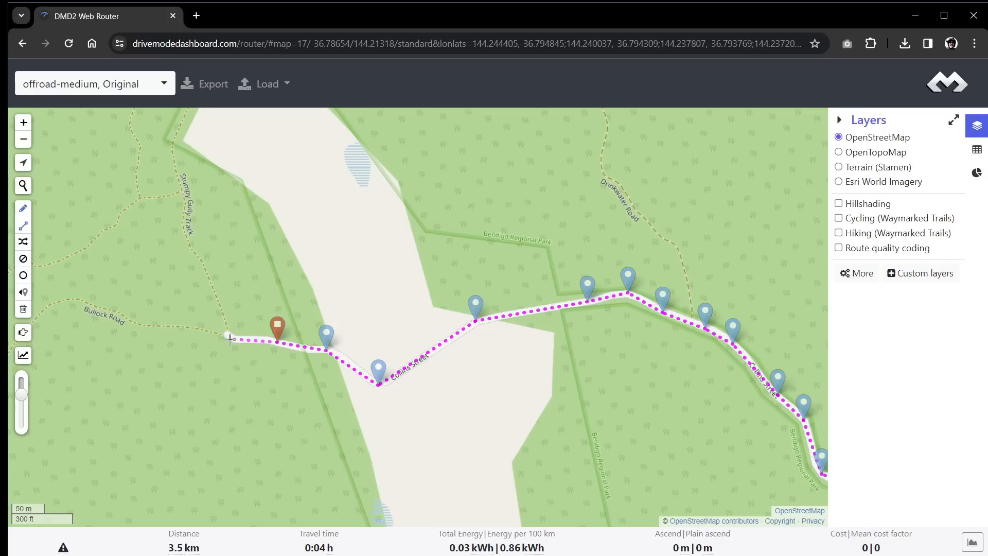
{"action": "left_click", "coordinate": [231, 338]}
{"action": "left_click", "coordinate": [223, 332]}
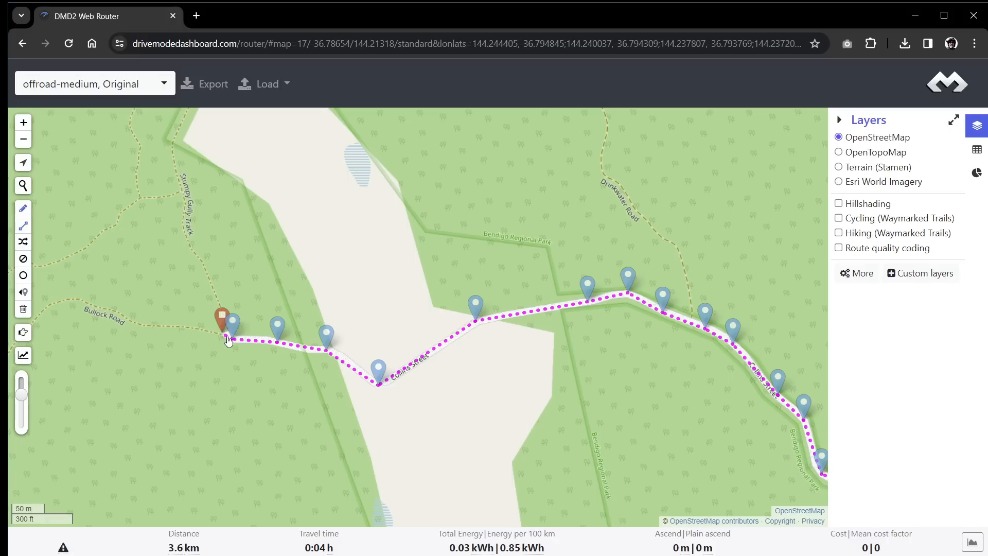
- Try extending the route north along Stumpy Gully Track with two points, and delete both of them
{"action": "left_click", "coordinate": [180, 179]}
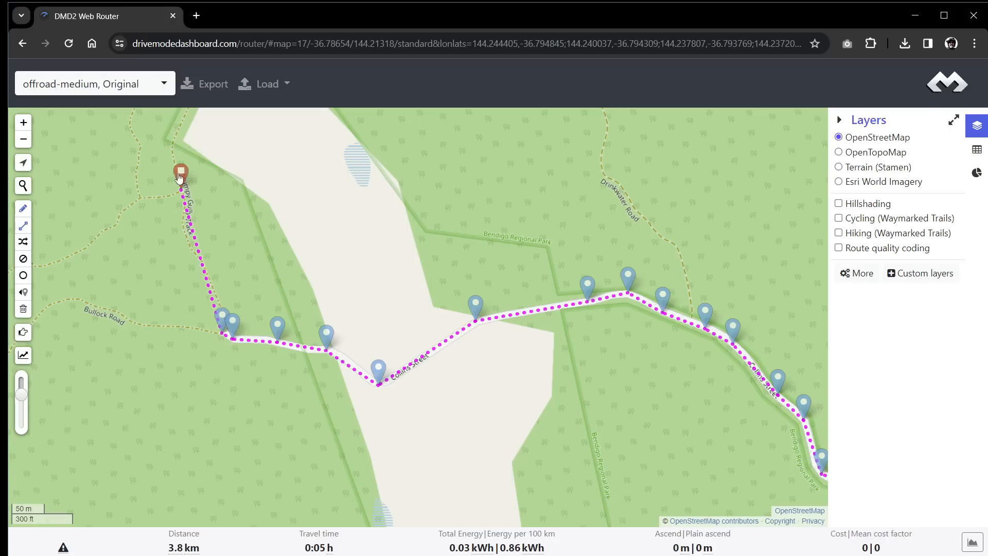
{"action": "left_click", "coordinate": [175, 135]}
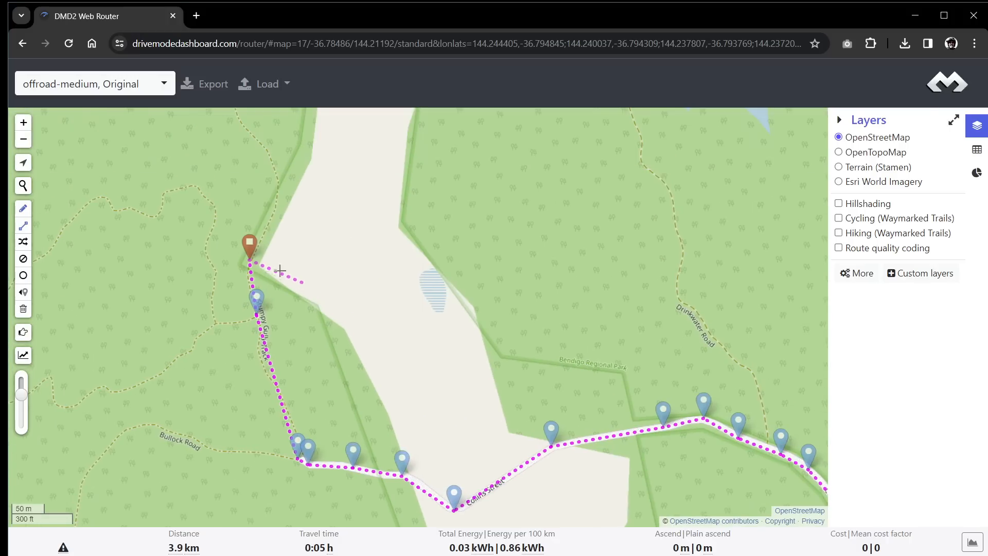
{"action": "left_click", "coordinate": [249, 251]}
{"action": "left_click", "coordinate": [257, 304]}
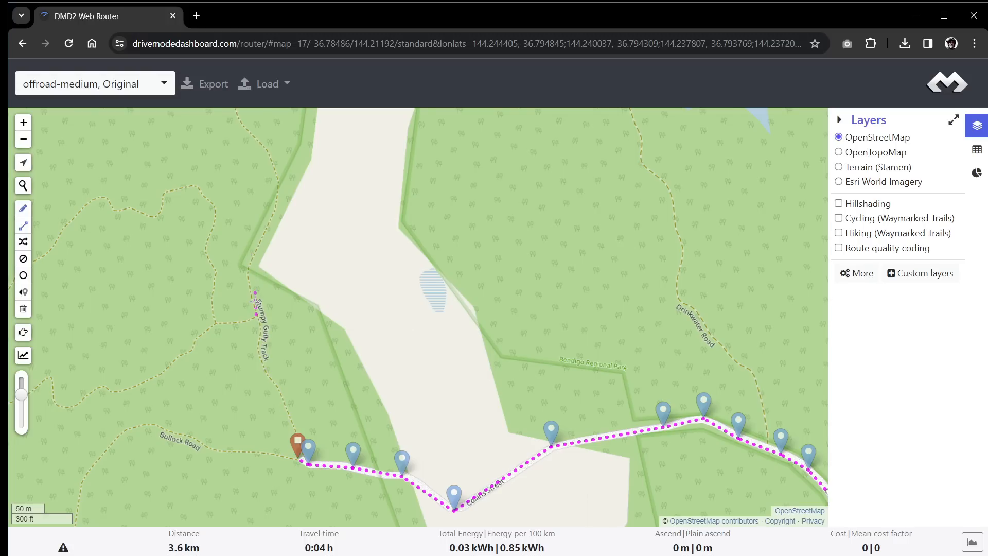
- Delete the Collins Street waypoint between the clearing and the Bullock Road junction, and insert a replacement on that stretch of route
{"action": "left_click", "coordinate": [355, 452]}
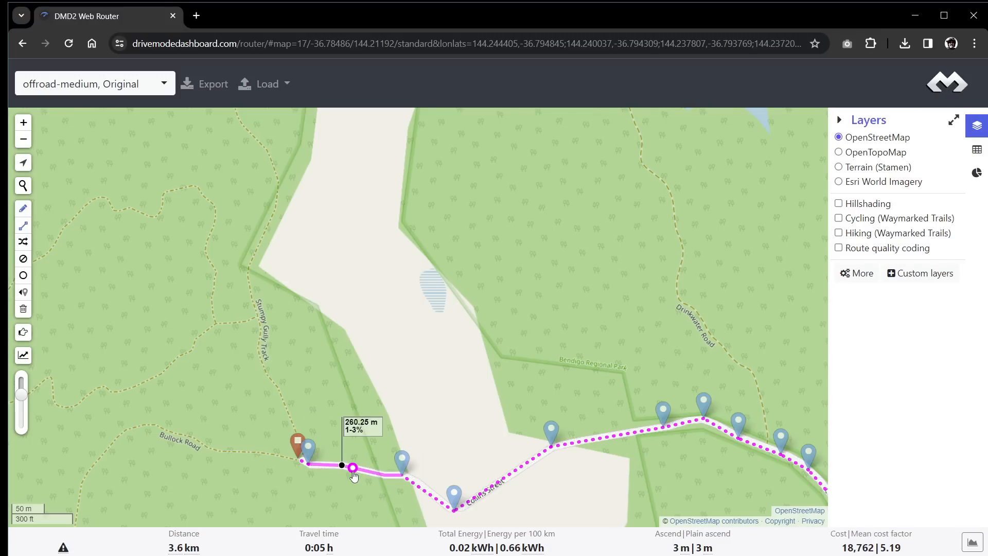
{"action": "left_click_drag", "start_coordinate": [352, 472], "coordinate": [347, 469]}
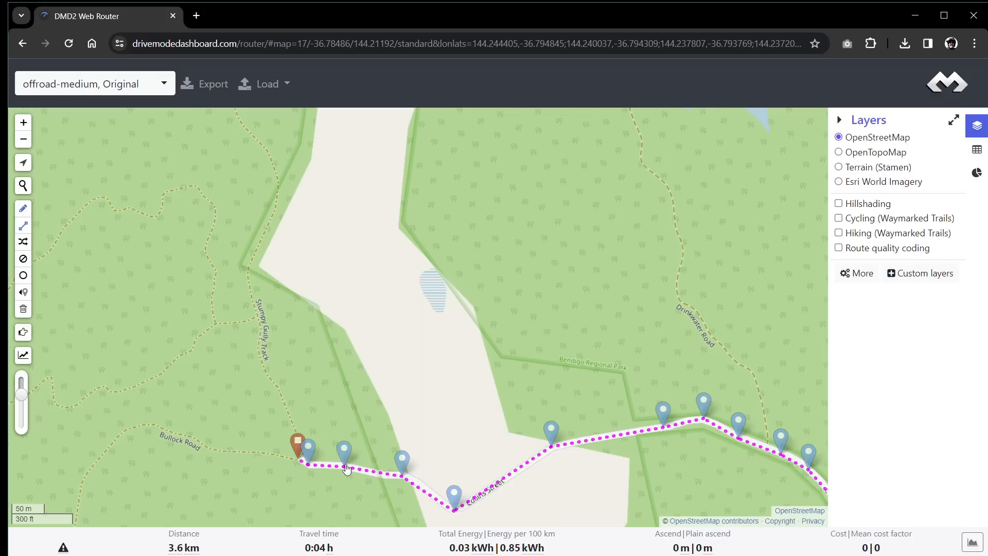
- Extend the route to the first bend of Bullock Road and insert two intermediate points that shape the segment to the track
{"action": "left_click_drag", "start_coordinate": [345, 502], "coordinate": [262, 402]}
{"action": "mouse_move", "coordinate": [608, 404]}
{"action": "left_mouse_down"}
{"action": "mouse_move", "coordinate": [442, 371]}
{"action": "mouse_move", "coordinate": [368, 342]}
{"action": "mouse_move", "coordinate": [631, 402]}
{"action": "mouse_move", "coordinate": [795, 418]}
{"action": "left_mouse_up"}
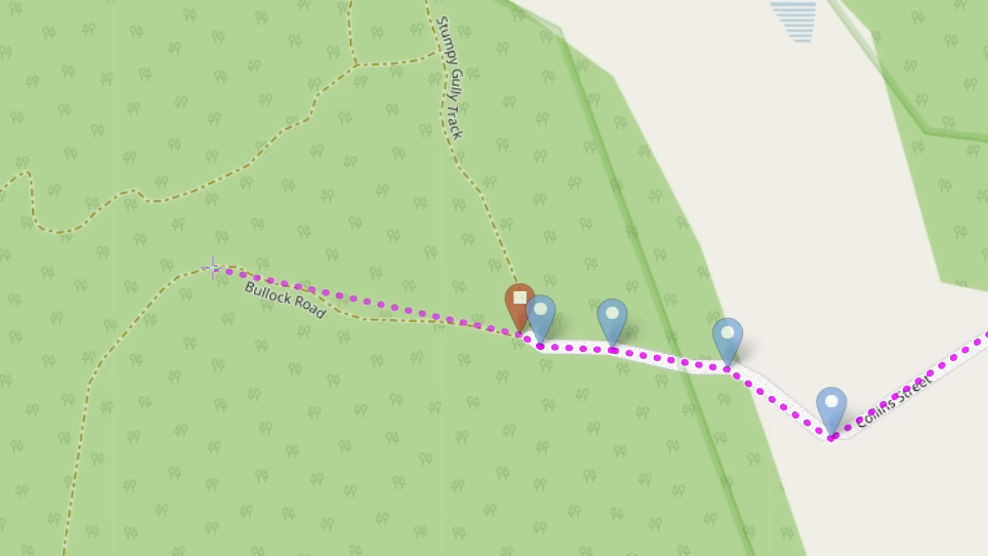
{"action": "left_click", "coordinate": [252, 342]}
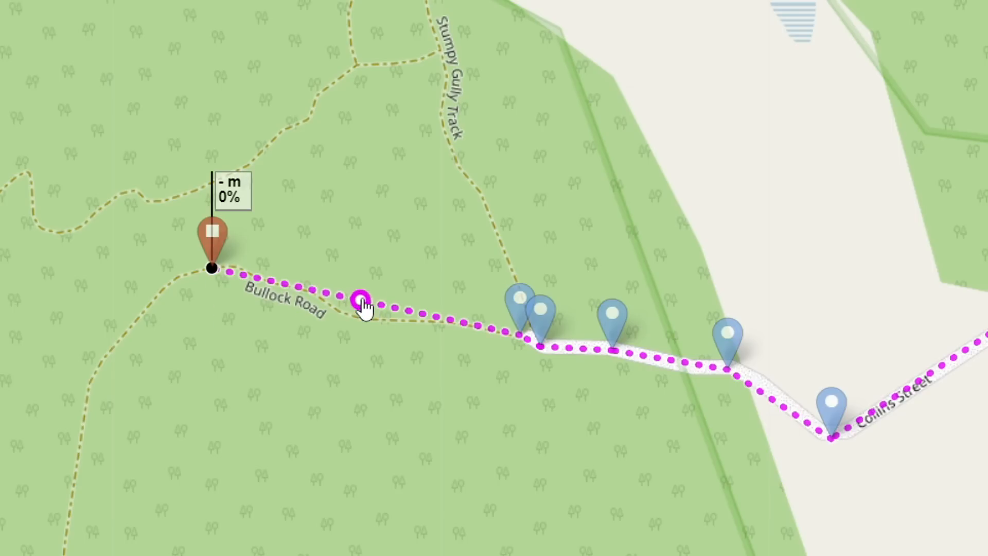
{"action": "left_click_drag", "start_coordinate": [362, 301], "coordinate": [356, 318]}
{"action": "left_click_drag", "start_coordinate": [277, 289], "coordinate": [289, 285]}
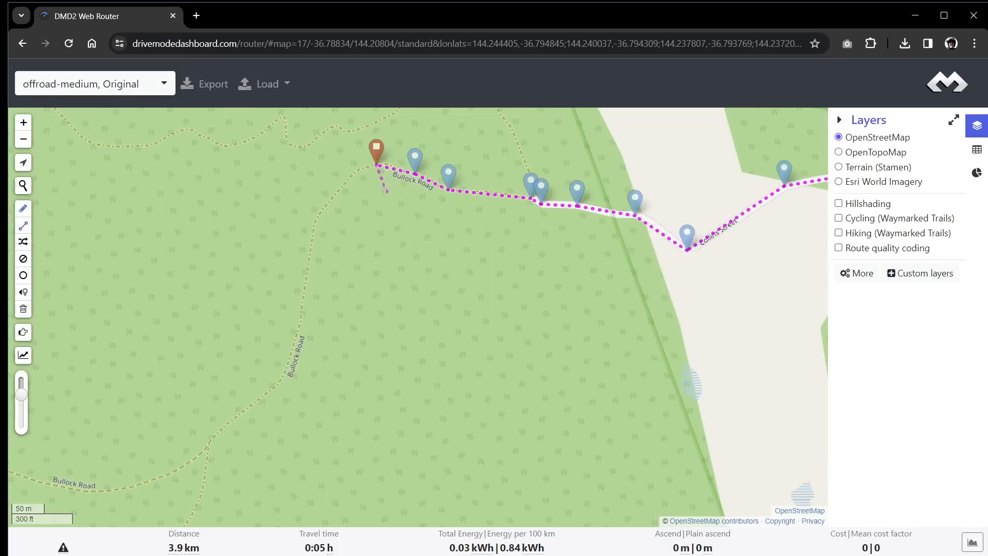
- Trace the route south along Bullock Road to the junction with Brown Reef Road
{"action": "left_click", "coordinate": [314, 223]}
{"action": "left_click", "coordinate": [302, 325]}
{"action": "left_click", "coordinate": [280, 384]}
{"action": "left_click_drag", "start_coordinate": [209, 443], "coordinate": [614, 284]}
{"action": "left_click", "coordinate": [614, 284]}
- Trace Bullock Road westward from Brown Reef Road with closely spaced route points to just before the next track junction
{"action": "left_click", "coordinate": [592, 303]}
{"action": "left_click", "coordinate": [516, 331]}
{"action": "left_click", "coordinate": [400, 306]}
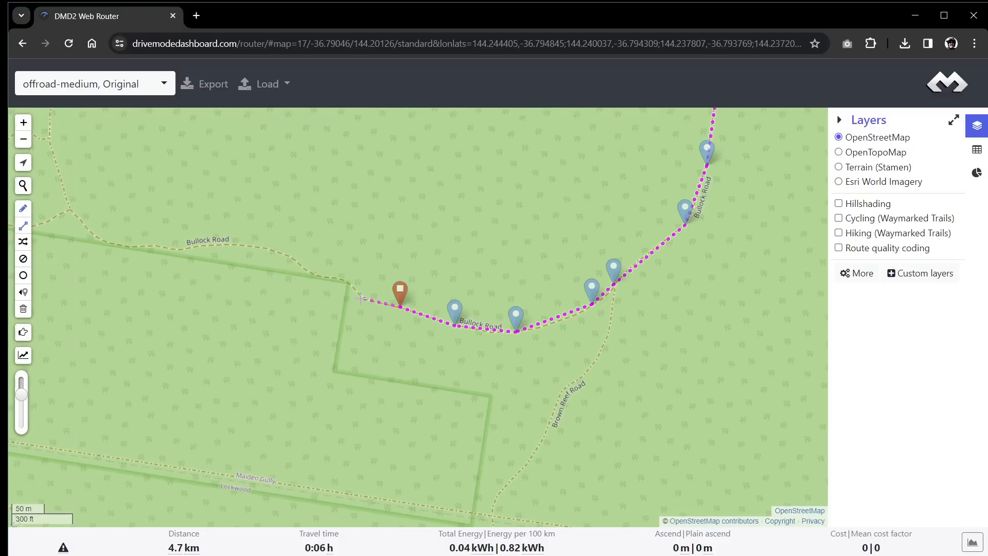
{"action": "left_click", "coordinate": [361, 297]}
{"action": "left_click", "coordinate": [312, 274]}
{"action": "left_click", "coordinate": [279, 252]}
{"action": "left_click", "coordinate": [228, 242]}
{"action": "left_click", "coordinate": [178, 247]}
{"action": "left_click", "coordinate": [150, 243]}
{"action": "left_click", "coordinate": [116, 247]}
{"action": "left_click", "coordinate": [74, 220]}
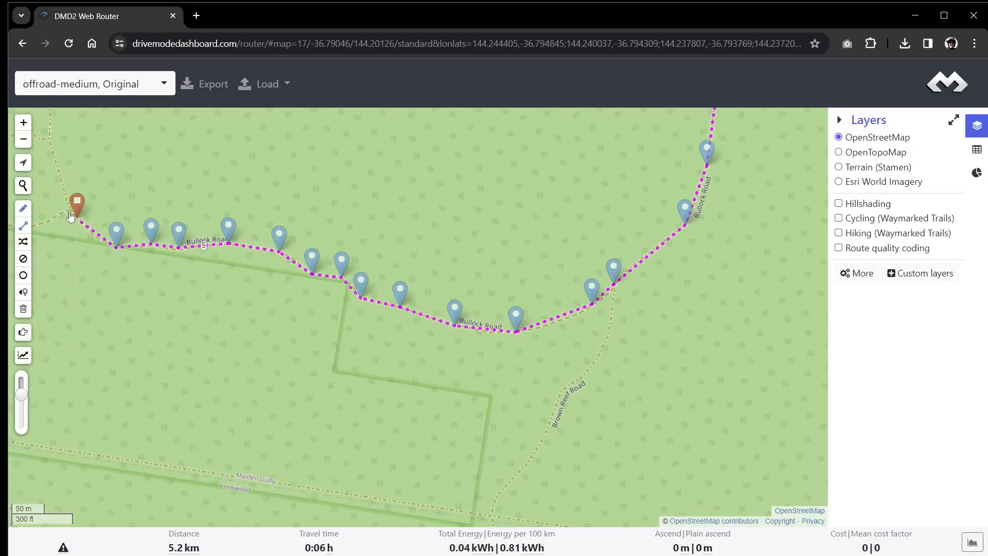
- Undo the last route point and place a new end point on the track junction along Bullock Road
{"action": "key", "text": "z"}
{"action": "left_click_drag", "start_coordinate": [87, 261], "coordinate": [467, 298]}
{"action": "left_click", "coordinate": [449, 248]}
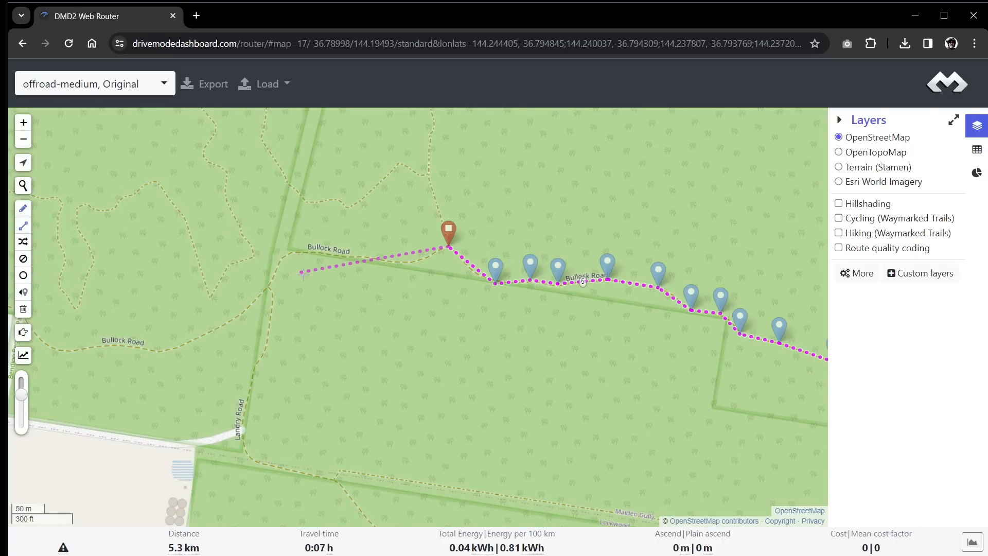
- Extend the route west from the track junction along Bullock Road to where Landry Road branches off
{"action": "left_click", "coordinate": [418, 260]}
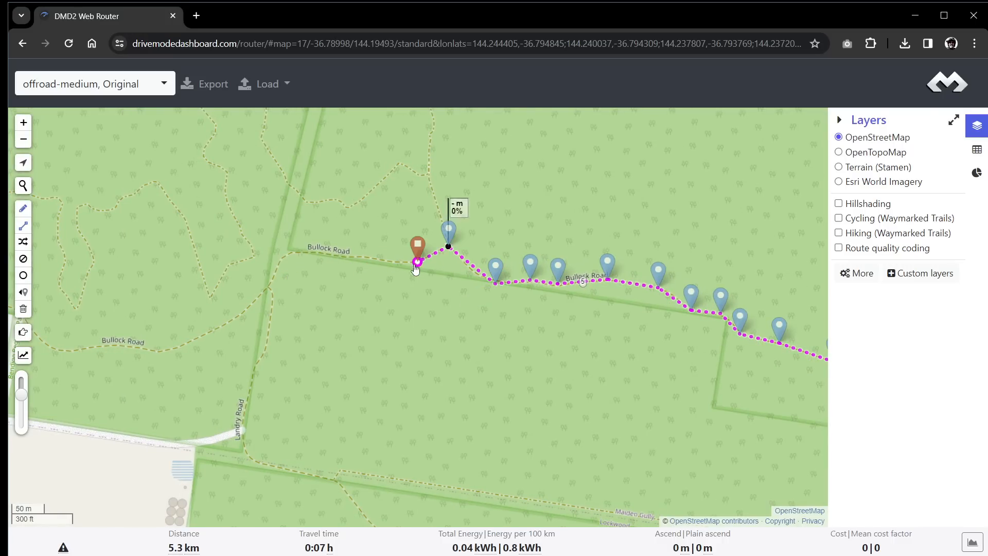
{"action": "left_click", "coordinate": [388, 261]}
{"action": "left_click", "coordinate": [359, 255]}
{"action": "left_click", "coordinate": [332, 255]}
{"action": "left_click", "coordinate": [303, 253]}
{"action": "left_click", "coordinate": [286, 254]}
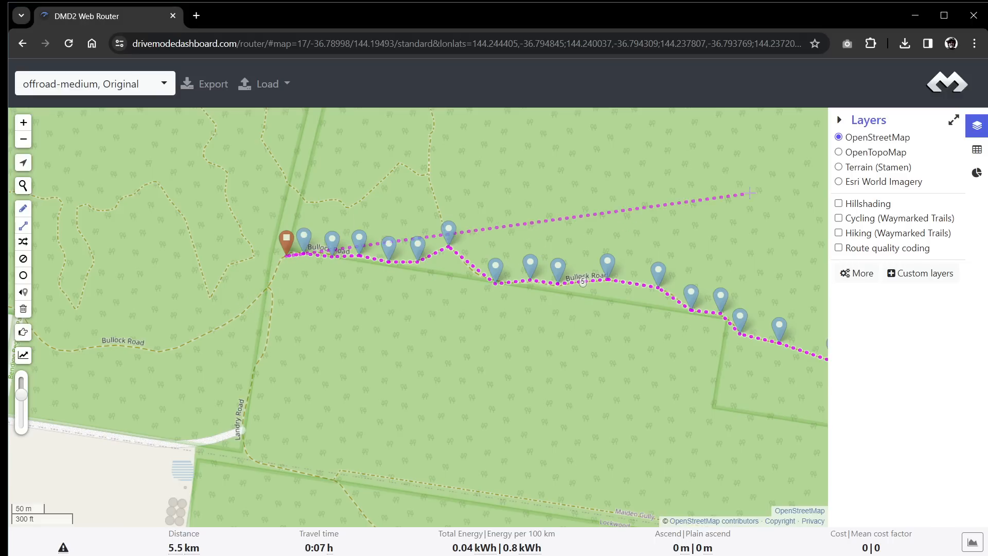
- Switch the base map to Esri World Imagery and examine the tracks leading south from the route's end point
{"action": "left_click", "coordinate": [840, 183]}
{"action": "left_click_drag", "start_coordinate": [307, 301], "coordinate": [388, 280]}
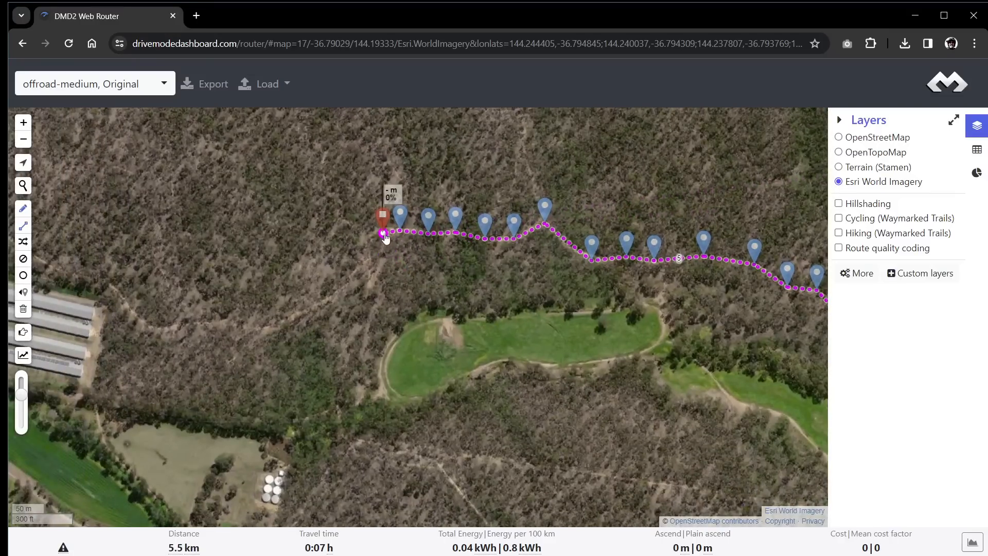
{"action": "scroll", "coordinate": [379, 288], "scroll_direction": "up", "scroll_amount": 1}
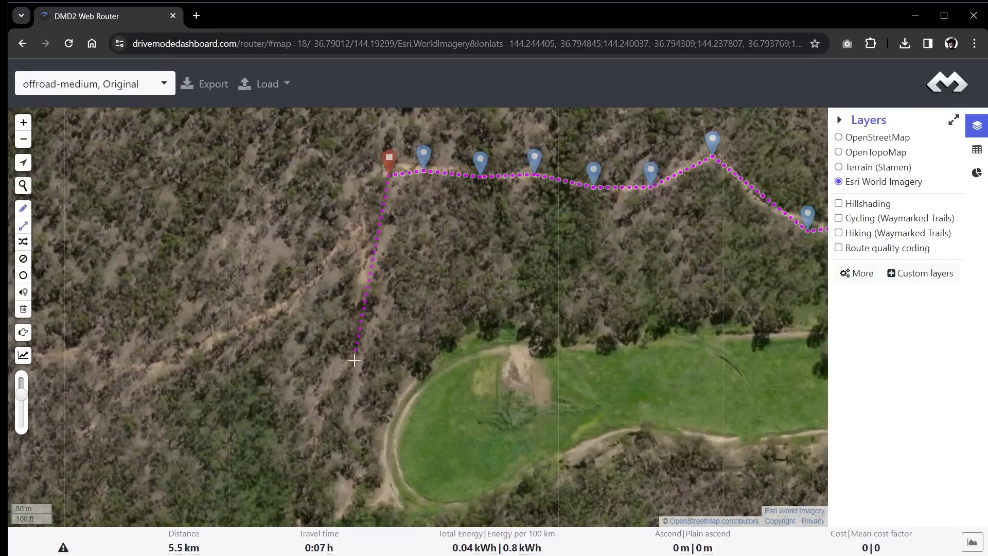
{"action": "left_click_drag", "start_coordinate": [359, 435], "coordinate": [343, 233]}
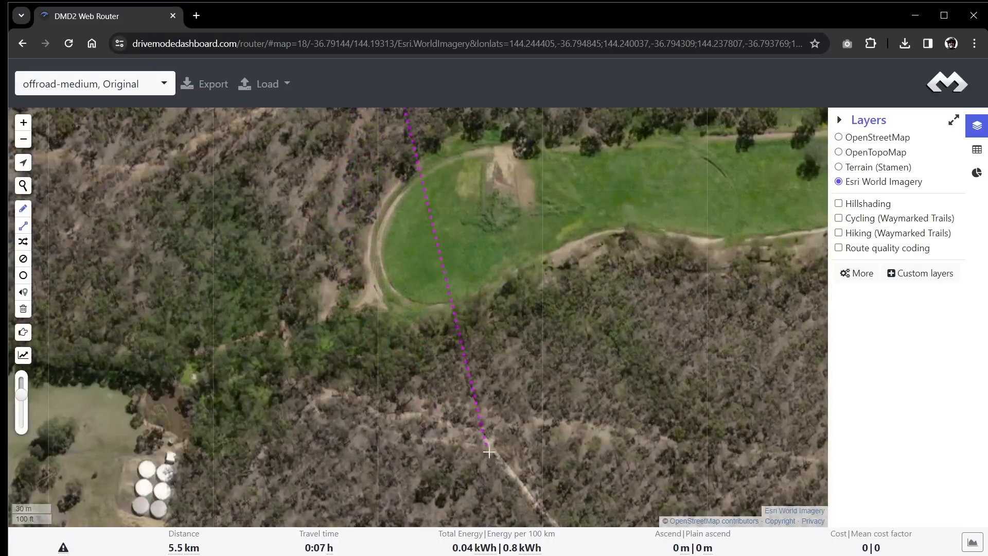
{"action": "left_click_drag", "start_coordinate": [427, 401], "coordinate": [433, 476]}
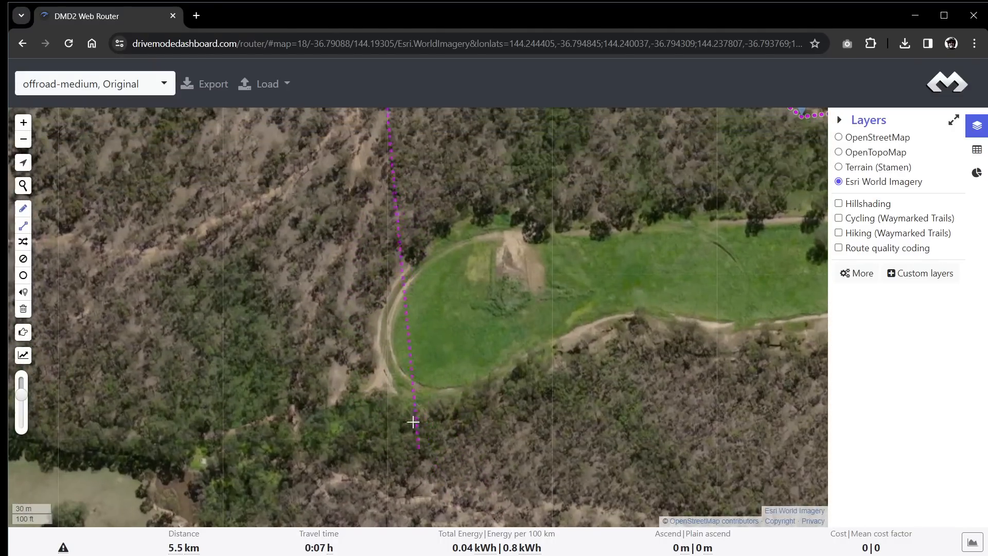
{"action": "left_click_drag", "start_coordinate": [360, 227], "coordinate": [375, 372]}
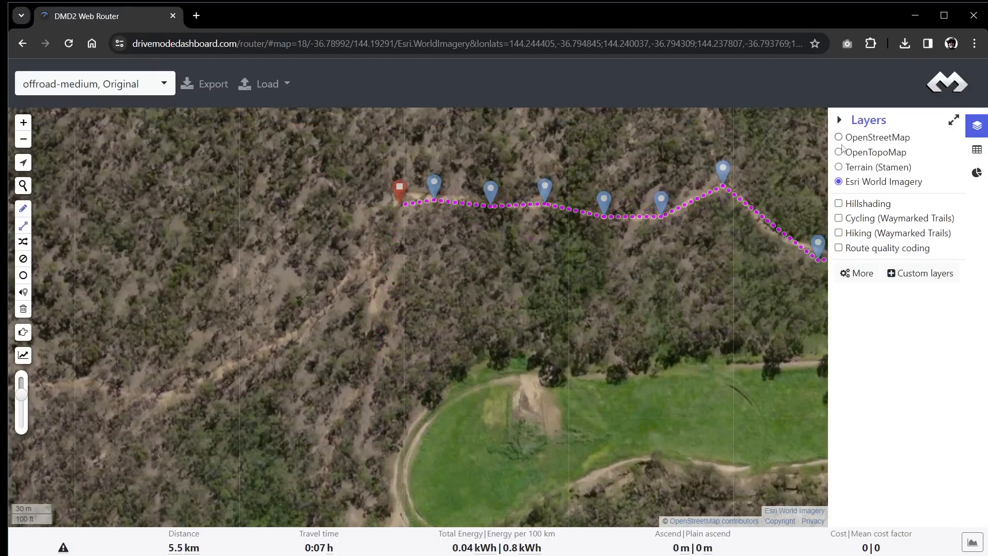
- Restore the OpenStreetMap base map and trace the route south from Bullock Road onto Landry Road with closely spaced points
{"action": "left_click", "coordinate": [839, 137]}
{"action": "left_click", "coordinate": [393, 206]}
{"action": "left_click", "coordinate": [378, 230]}
{"action": "left_click", "coordinate": [371, 251]}
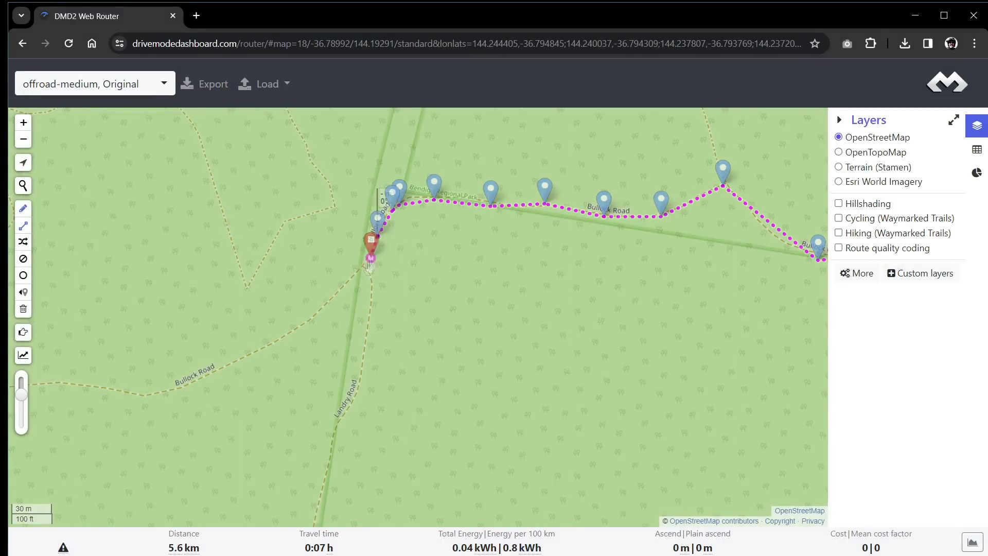
{"action": "left_click", "coordinate": [362, 265]}
{"action": "left_click", "coordinate": [373, 279]}
{"action": "left_click", "coordinate": [369, 326]}
{"action": "left_click", "coordinate": [361, 379]}
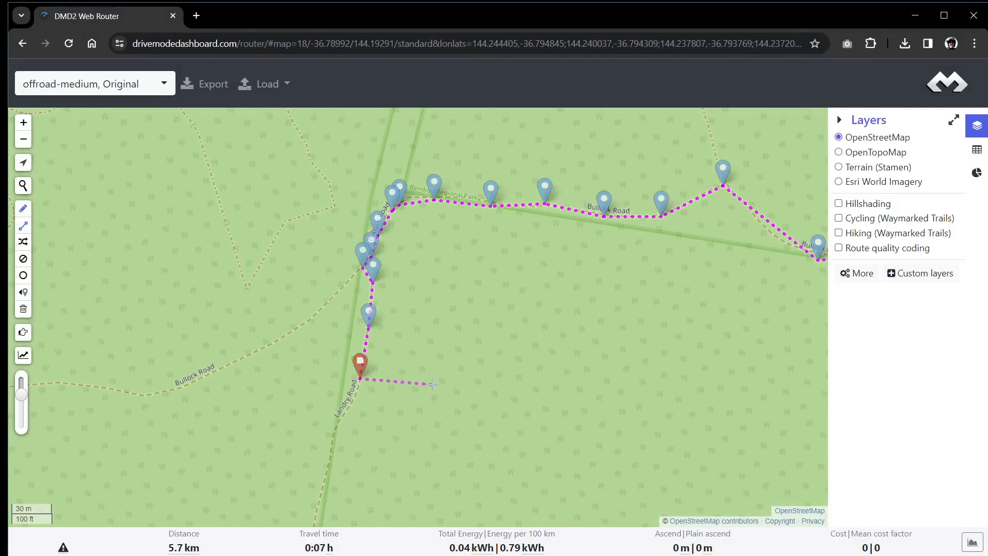
- Switch to Esri World Imagery and trace Landry Road south along the visible track to just past the end of Linder Lane
{"action": "left_click_drag", "start_coordinate": [431, 389], "coordinate": [461, 218]}
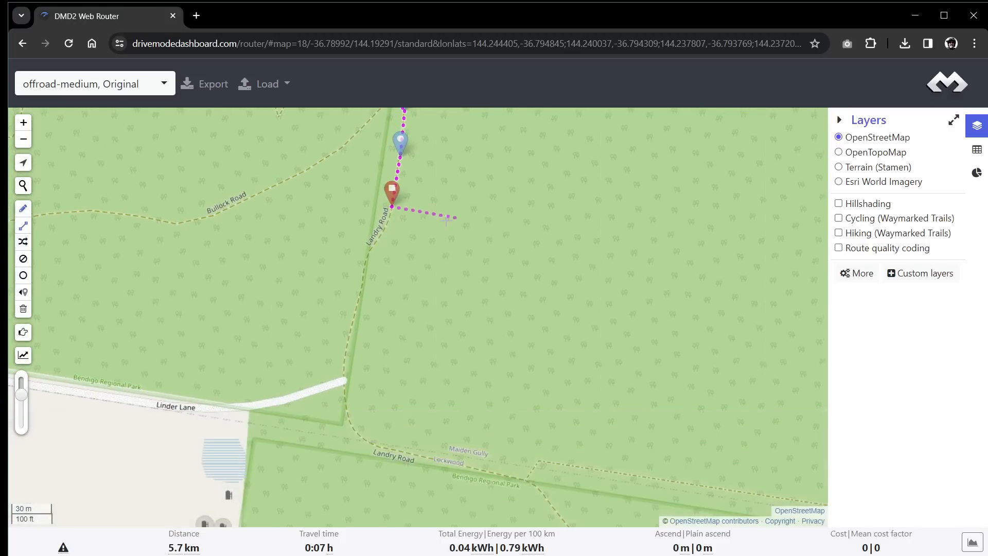
{"action": "left_click", "coordinate": [840, 183]}
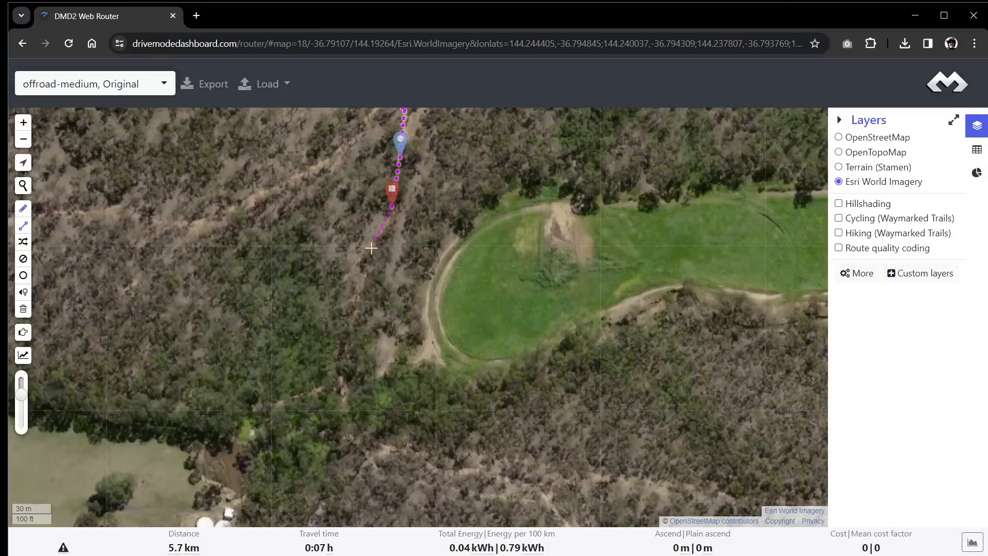
{"action": "left_click", "coordinate": [361, 269]}
{"action": "left_click", "coordinate": [355, 311]}
{"action": "left_click", "coordinate": [345, 344]}
{"action": "left_click", "coordinate": [342, 389]}
{"action": "left_click", "coordinate": [351, 427]}
- Trace the track east on the satellite imagery, then southeast onto the straight diagonal section of Landry Road
{"action": "left_click_drag", "start_coordinate": [394, 391], "coordinate": [375, 159]}
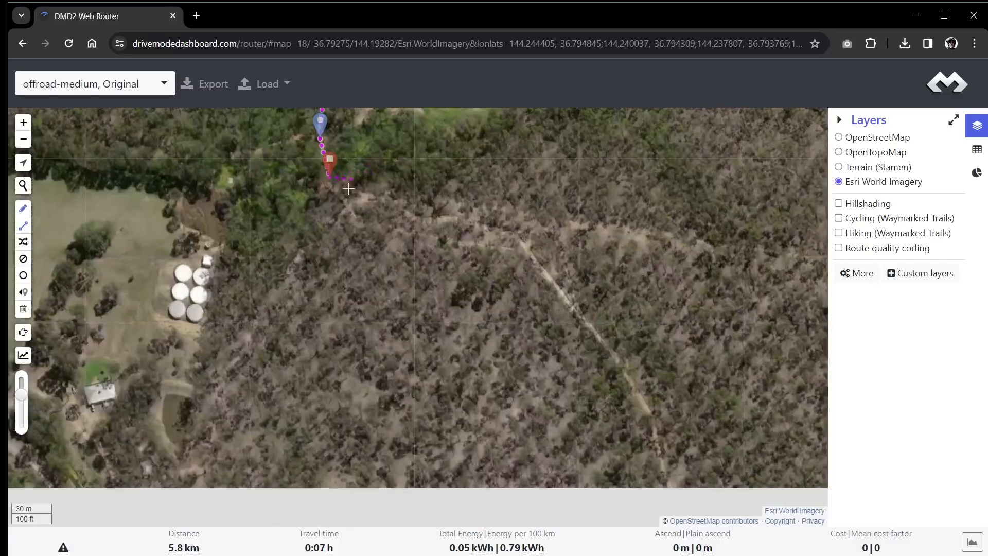
{"action": "left_click", "coordinate": [361, 223]}
{"action": "left_click", "coordinate": [416, 234]}
{"action": "left_click", "coordinate": [493, 250]}
{"action": "left_click", "coordinate": [527, 251]}
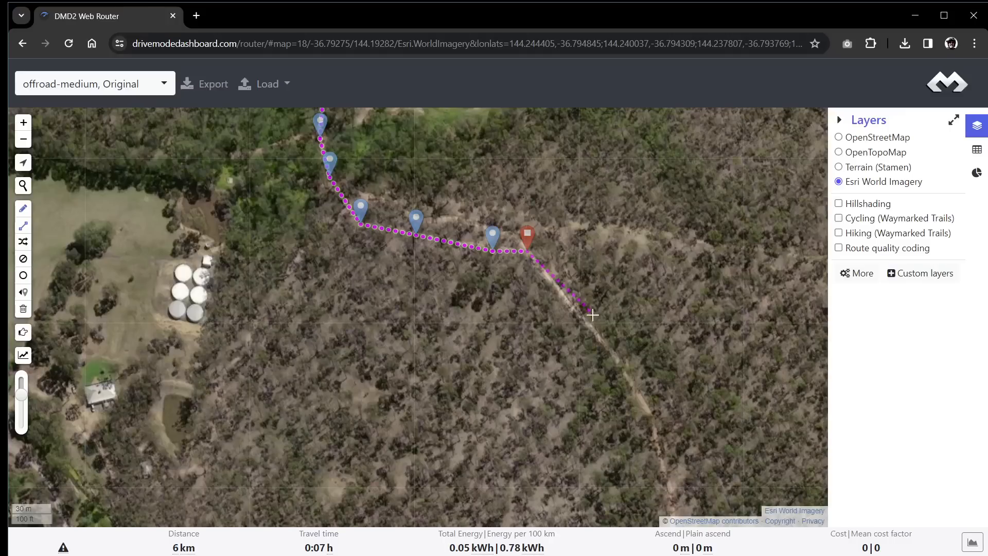
{"action": "left_click", "coordinate": [587, 320]}
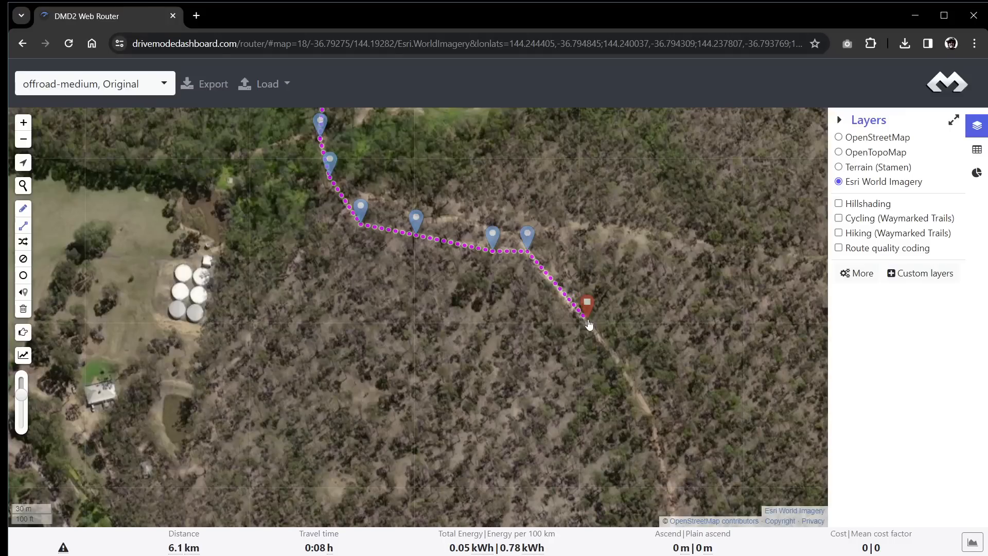
- Switch back to OpenStreetMap and move the four misplaced route points north onto the mapped line of Landry Road
{"action": "left_click", "coordinate": [860, 139]}
{"action": "left_click_drag", "start_coordinate": [413, 303], "coordinate": [488, 414]}
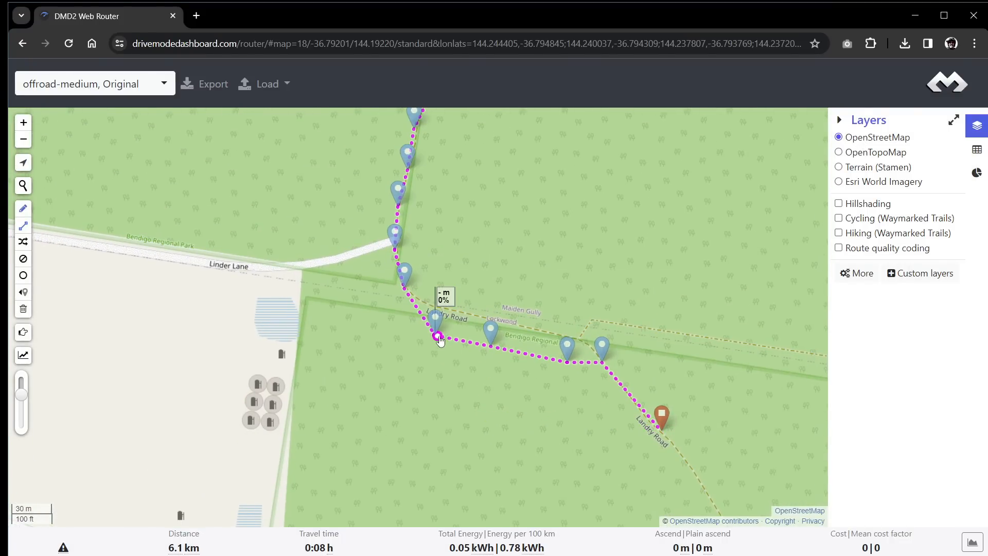
{"action": "left_click_drag", "start_coordinate": [434, 321], "coordinate": [435, 294]}
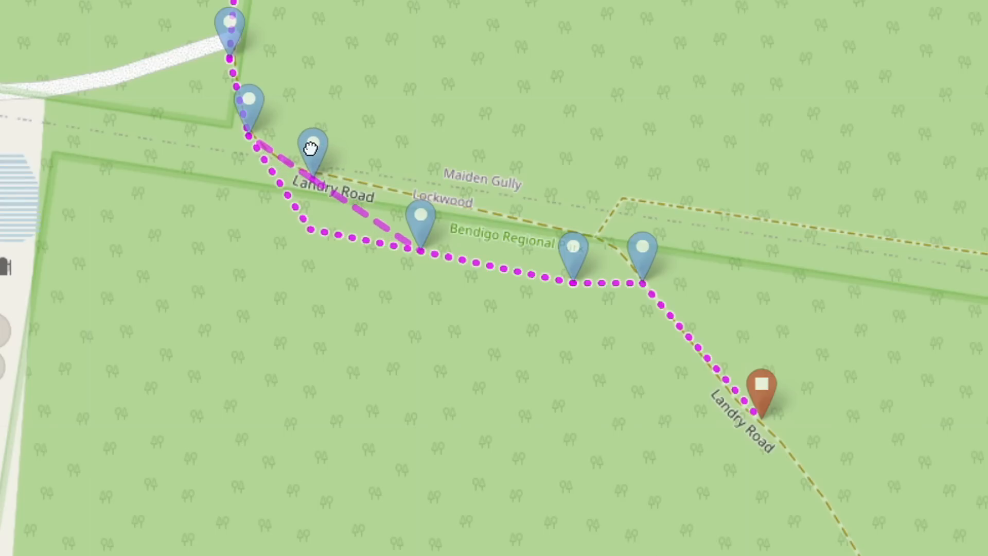
{"action": "left_click_drag", "start_coordinate": [311, 148], "coordinate": [316, 145]}
{"action": "left_click_drag", "start_coordinate": [415, 227], "coordinate": [446, 171]}
{"action": "left_click_drag", "start_coordinate": [569, 257], "coordinate": [572, 199]}
{"action": "left_click_drag", "start_coordinate": [635, 253], "coordinate": [638, 216]}
- Extend the route about 0.3 km southeast and south along the bends of Landry Road
{"action": "left_click_drag", "start_coordinate": [571, 396], "coordinate": [314, 540]}
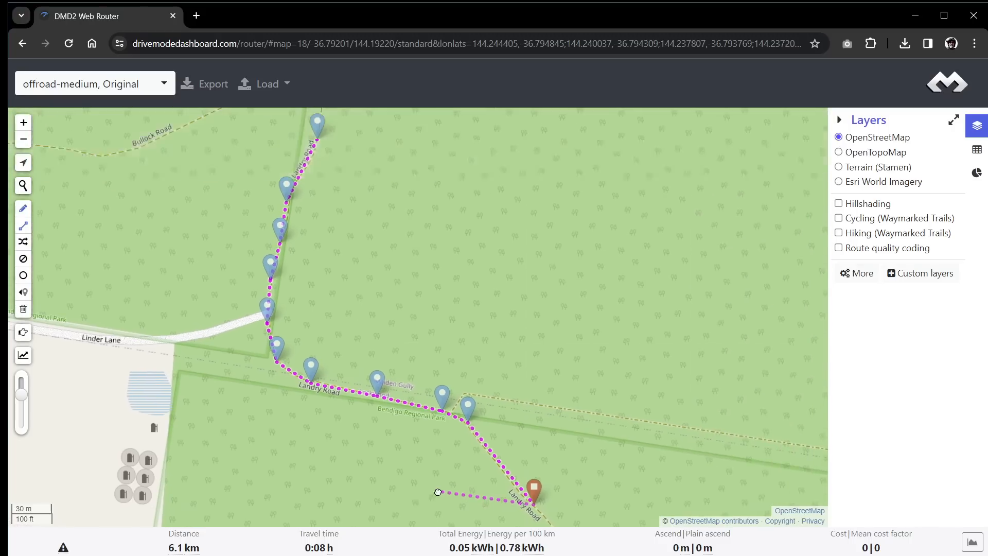
{"action": "left_click_drag", "start_coordinate": [438, 493], "coordinate": [418, 156]}
{"action": "left_click", "coordinate": [581, 268]}
{"action": "left_click", "coordinate": [583, 304]}
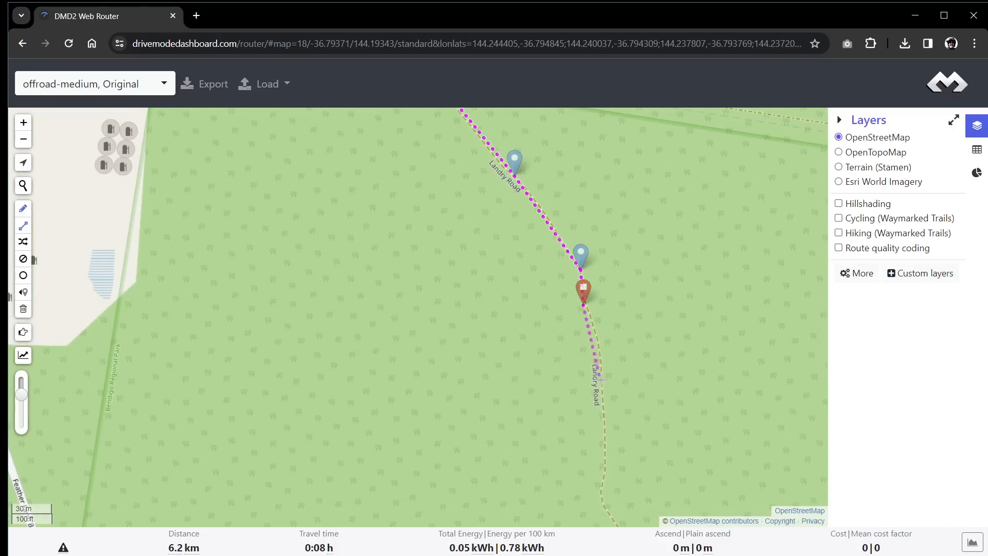
{"action": "left_click_drag", "start_coordinate": [599, 378], "coordinate": [512, 198]}
{"action": "left_click", "coordinate": [502, 232]}
{"action": "left_click", "coordinate": [498, 269]}
{"action": "left_click", "coordinate": [520, 307]}
{"action": "left_click", "coordinate": [530, 339]}
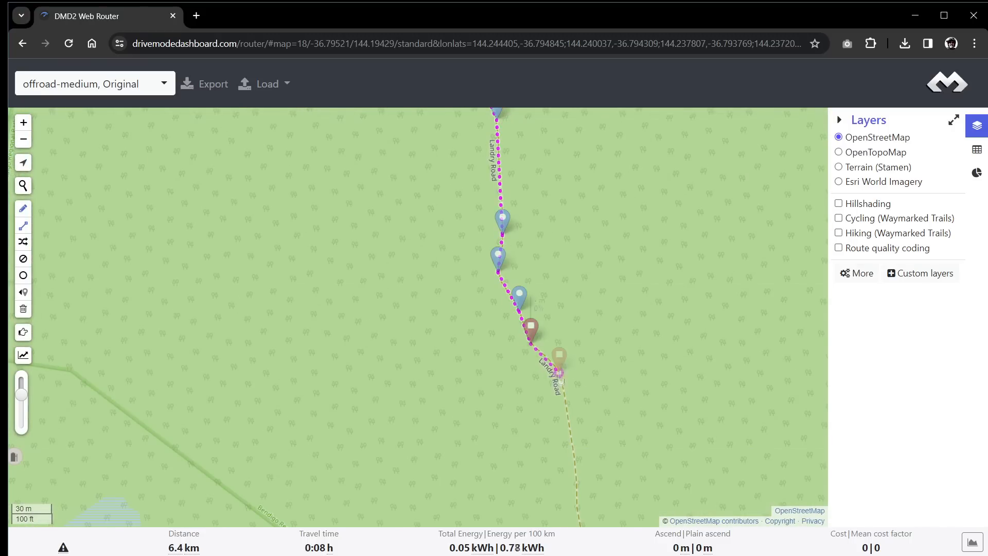
{"action": "left_click", "coordinate": [560, 373]}
- Continue the route about 0.2 km farther south along Landry Road to where it curves southeast
{"action": "left_click_drag", "start_coordinate": [568, 396], "coordinate": [548, 182]}
{"action": "left_click", "coordinate": [549, 213]}
{"action": "left_click", "coordinate": [558, 280]}
{"action": "left_click", "coordinate": [559, 310]}
{"action": "left_click", "coordinate": [583, 381]}
{"action": "left_click_drag", "start_coordinate": [655, 363], "coordinate": [472, 261]}
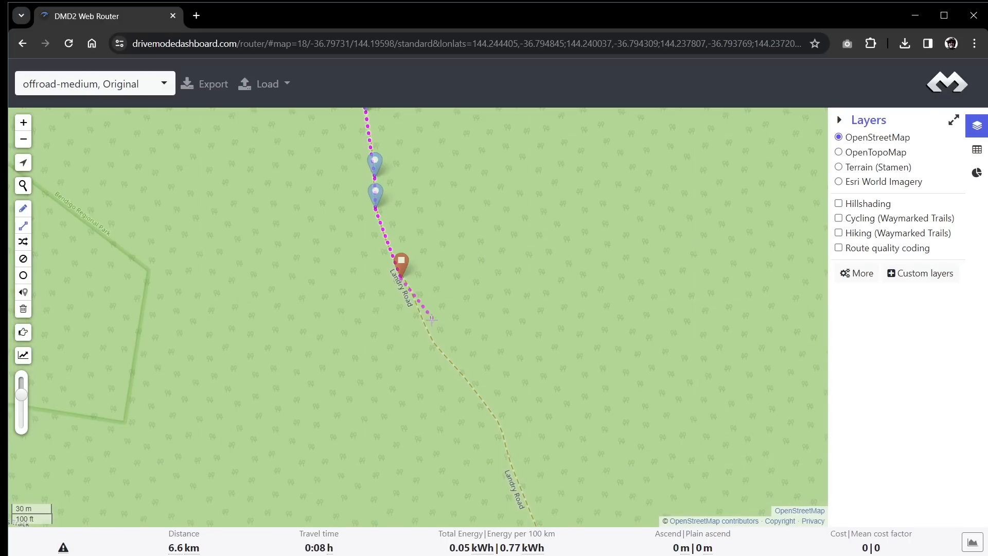
{"action": "left_click", "coordinate": [431, 340]}
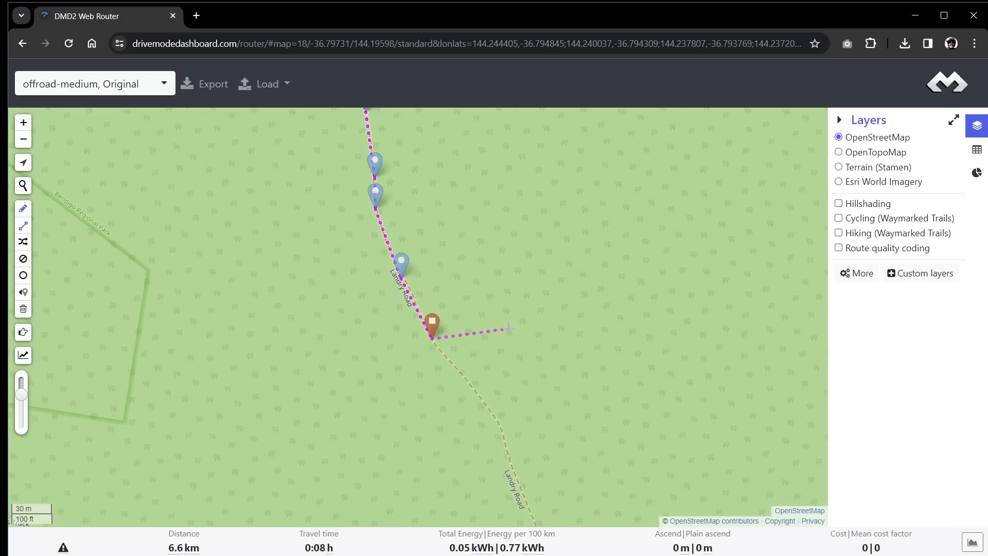
- Extend the route along Landry Road with three widely spaced points to just before the Styles Track junction
{"action": "left_click_drag", "start_coordinate": [489, 337], "coordinate": [456, 251]}
{"action": "scroll", "coordinate": [420, 269], "scroll_direction": "down", "scroll_amount": 1}
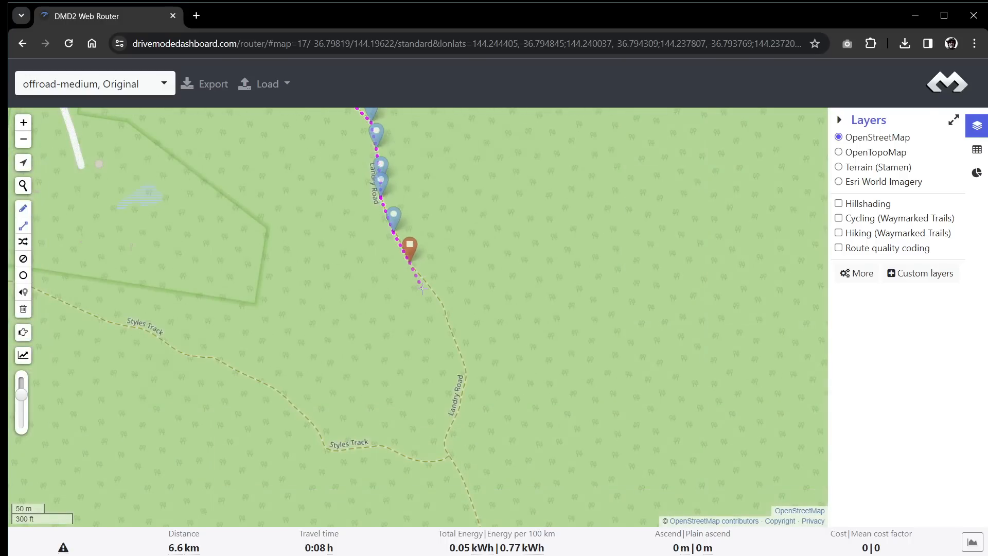
{"action": "scroll", "coordinate": [422, 289], "scroll_direction": "down", "scroll_amount": 1}
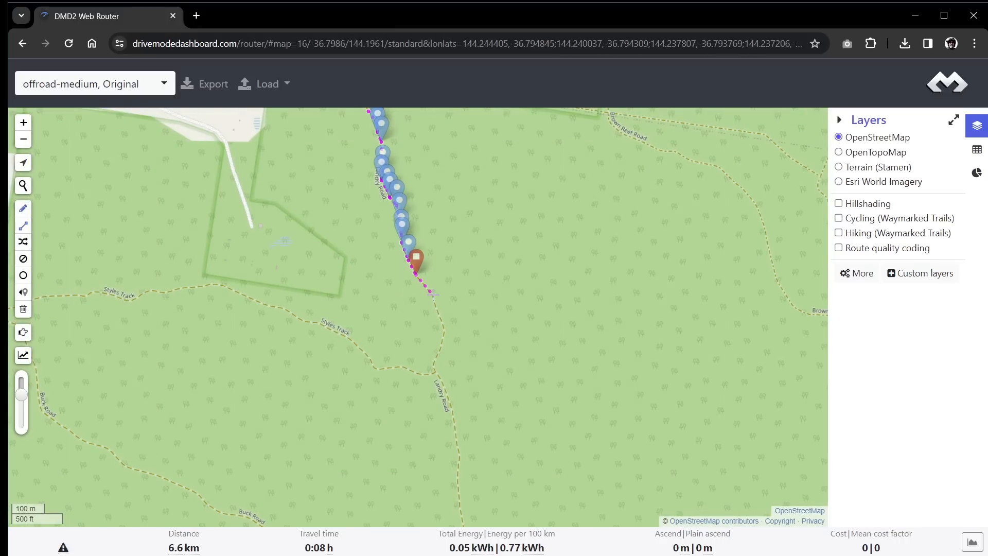
{"action": "left_click", "coordinate": [432, 293]}
{"action": "left_click", "coordinate": [445, 330]}
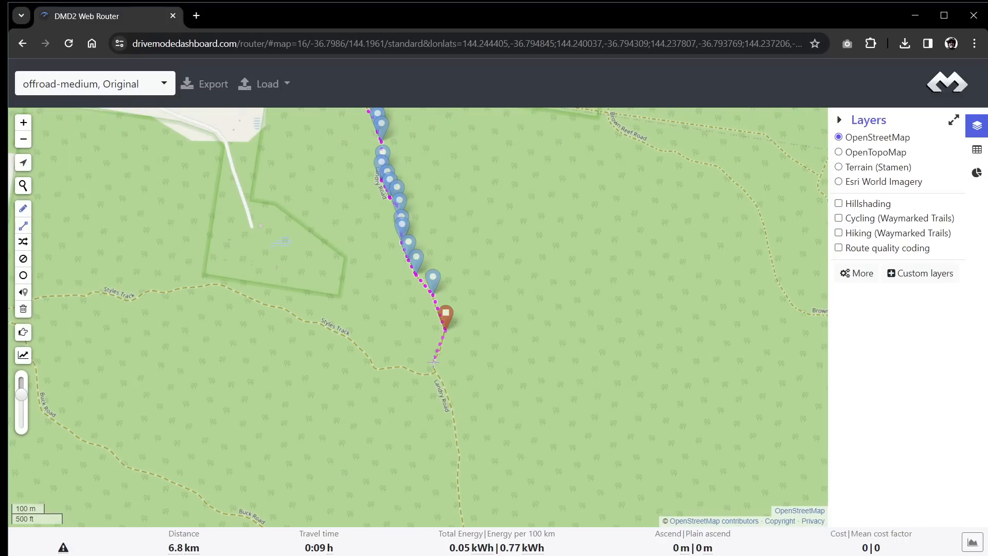
{"action": "left_click", "coordinate": [434, 365]}
- Trace the route through the Styles Track junction and on south along Landry Road
{"action": "scroll", "coordinate": [480, 367], "scroll_direction": "down", "scroll_amount": 1}
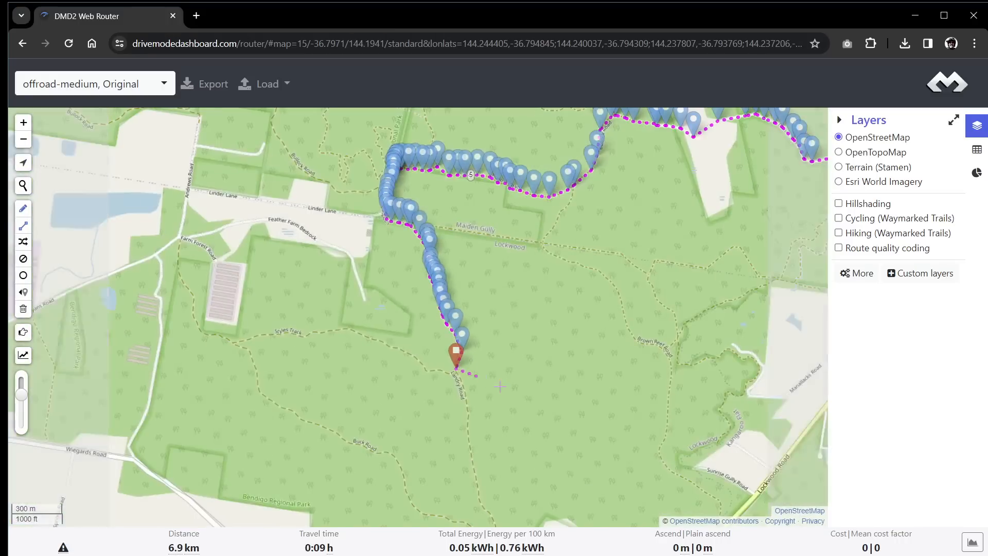
{"action": "left_click_drag", "start_coordinate": [498, 386], "coordinate": [486, 300]}
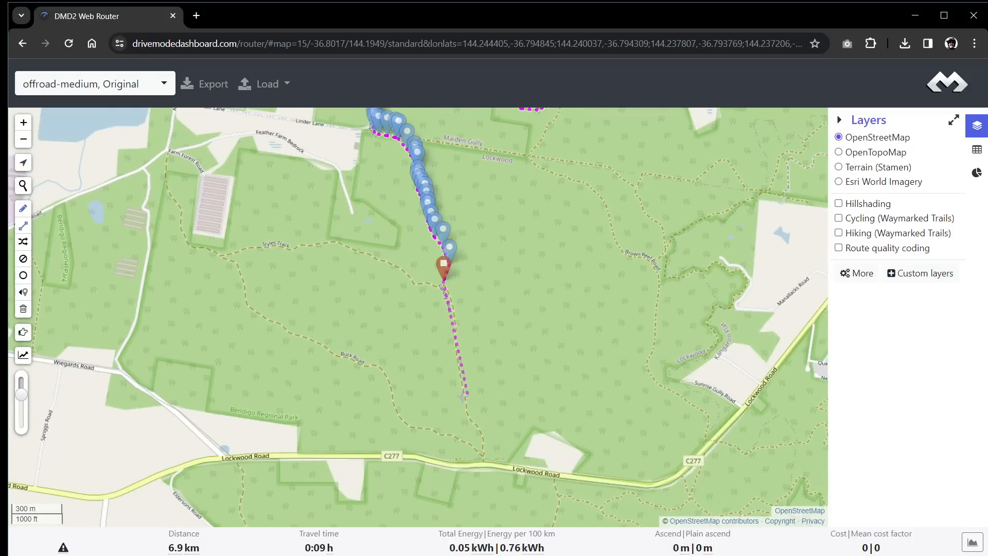
{"action": "scroll", "coordinate": [461, 335], "scroll_direction": "up", "scroll_amount": 3}
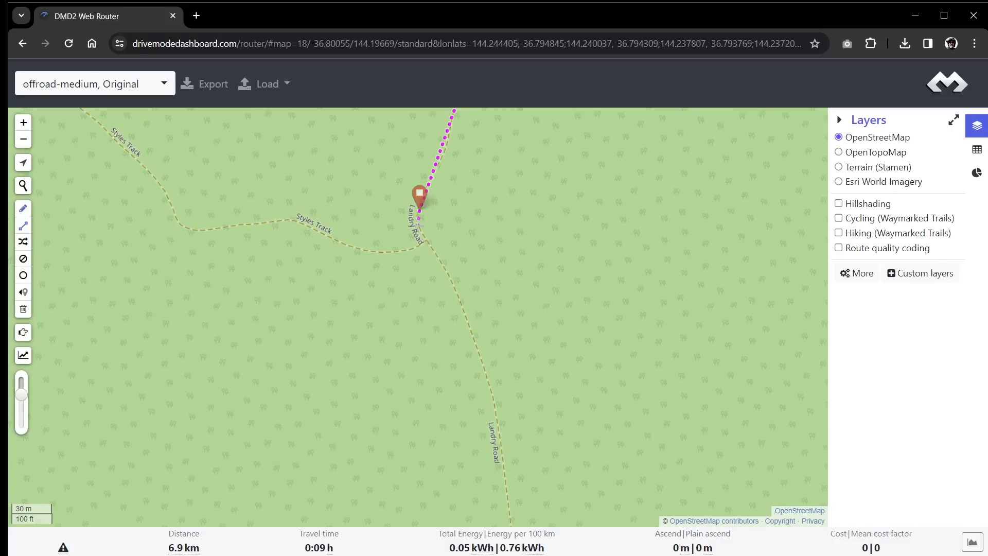
{"action": "left_click", "coordinate": [420, 228]}
{"action": "left_click", "coordinate": [430, 243]}
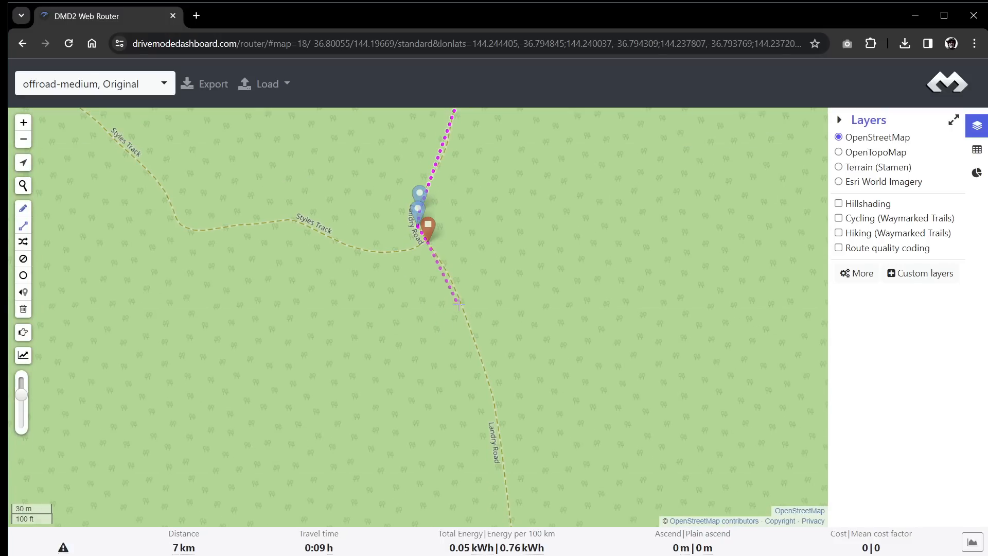
{"action": "left_click", "coordinate": [493, 394]}
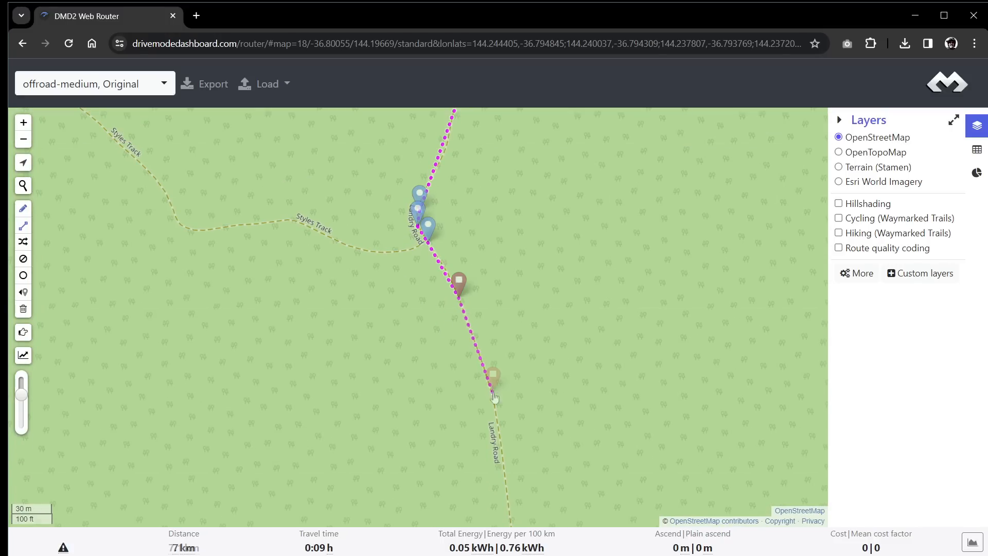
{"action": "left_click", "coordinate": [478, 274]}
{"action": "left_click", "coordinate": [488, 301]}
{"action": "left_click", "coordinate": [487, 346]}
- Continue tracing Landry Road southward in the direction of the Buck Road junction
{"action": "left_click_drag", "start_coordinate": [564, 383], "coordinate": [589, 195]}
{"action": "left_click", "coordinate": [504, 221]}
{"action": "left_click", "coordinate": [518, 328]}
{"action": "left_click", "coordinate": [541, 469]}
{"action": "left_click", "coordinate": [411, 274]}
{"action": "left_click", "coordinate": [424, 334]}
{"action": "left_click", "coordinate": [437, 418]}
- Trace the last bends of Landry Road past the Buck Road junction and place the end point on Lockwood Road
{"action": "left_click", "coordinate": [420, 242]}
{"action": "left_click", "coordinate": [460, 333]}
{"action": "left_click", "coordinate": [504, 366]}
{"action": "left_click", "coordinate": [492, 301]}
{"action": "left_click", "coordinate": [495, 325]}
{"action": "left_click", "coordinate": [488, 374]}
{"action": "left_click", "coordinate": [499, 411]}
{"action": "left_click", "coordinate": [494, 441]}
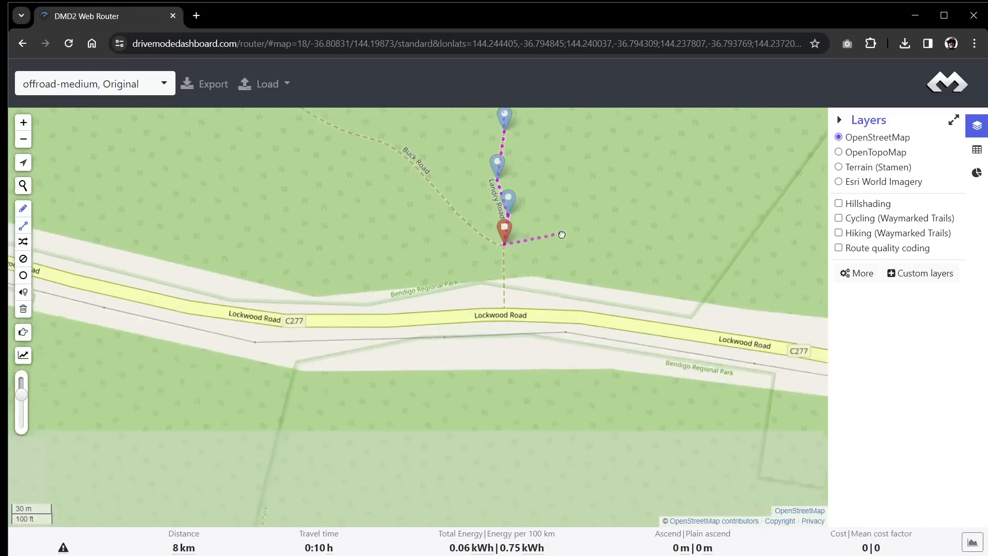
{"action": "left_click", "coordinate": [501, 310]}
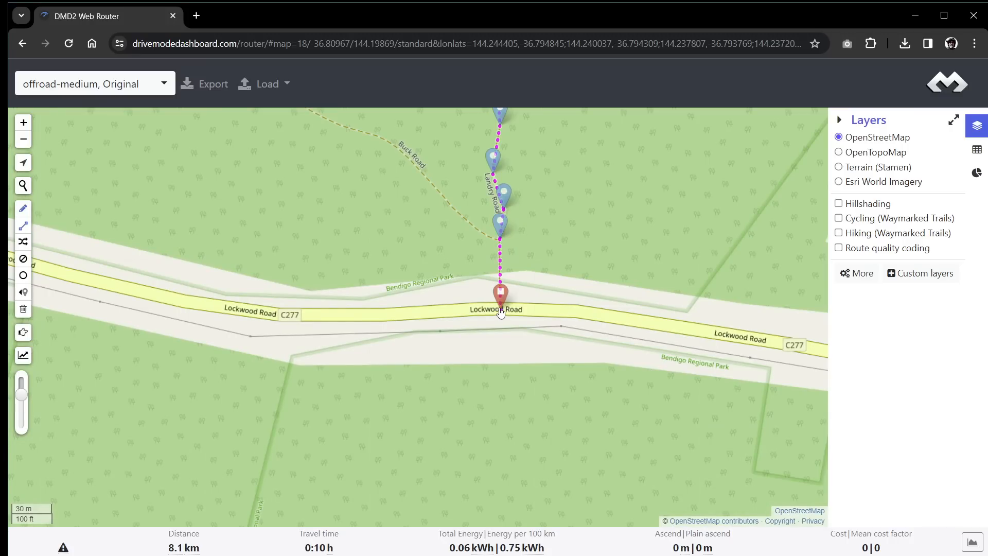
- Extend the route east along Lockwood Road past Tarr Road to the bend where the road turns northeast
{"action": "scroll", "coordinate": [501, 310], "scroll_direction": "down", "scroll_amount": 1}
{"action": "left_click", "coordinate": [544, 308]}
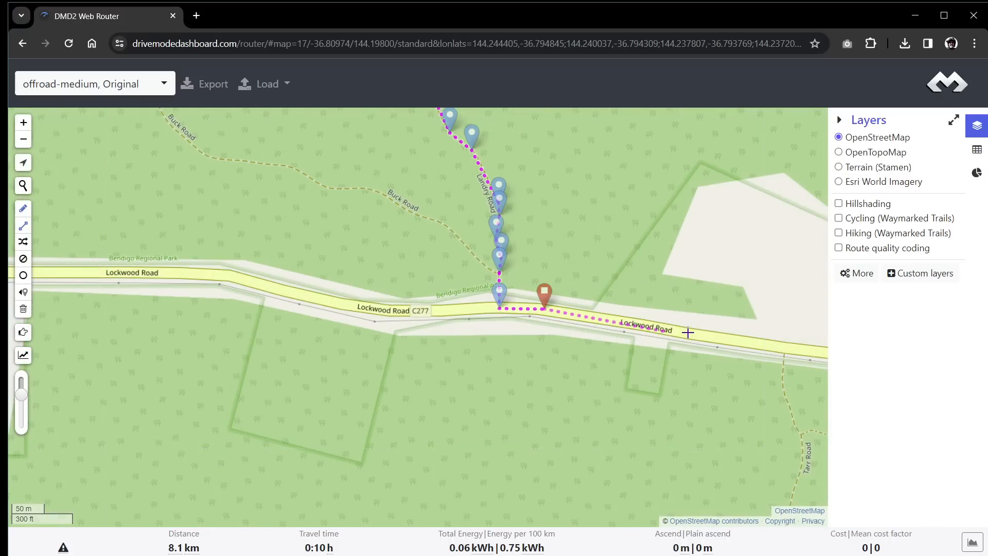
{"action": "left_click", "coordinate": [687, 333]}
{"action": "left_click_drag", "start_coordinate": [693, 357], "coordinate": [313, 289]}
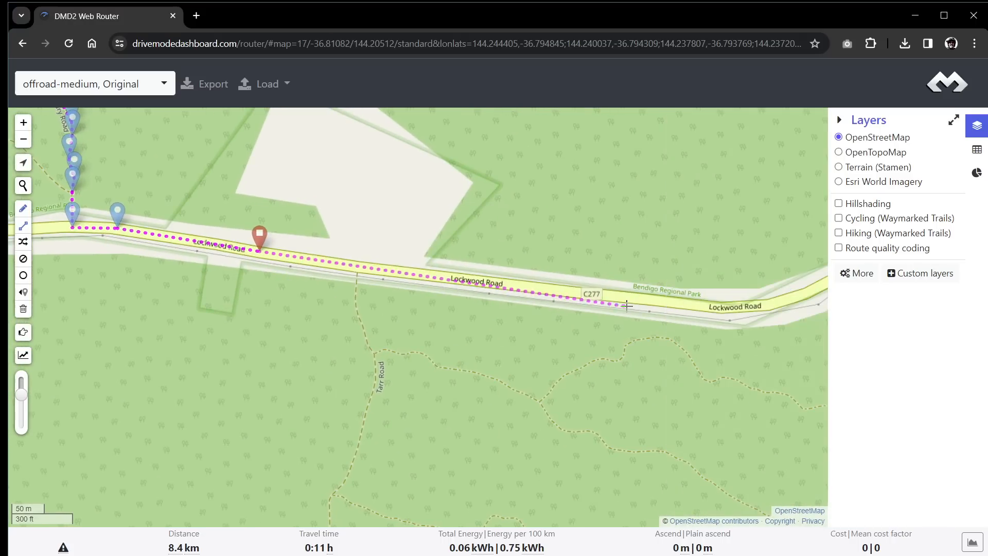
{"action": "left_click", "coordinate": [729, 308]}
- Extend the route northeast along Lockwood Road past Sunrise Gully Road to just before Forest Fields Lane
{"action": "left_click_drag", "start_coordinate": [767, 312], "coordinate": [302, 315]}
{"action": "left_click", "coordinate": [309, 314]}
{"action": "left_click_drag", "start_coordinate": [489, 141], "coordinate": [360, 335]}
{"action": "left_click", "coordinate": [438, 256]}
{"action": "left_click_drag", "start_coordinate": [519, 154], "coordinate": [451, 354]}
{"action": "left_click", "coordinate": [549, 227]}
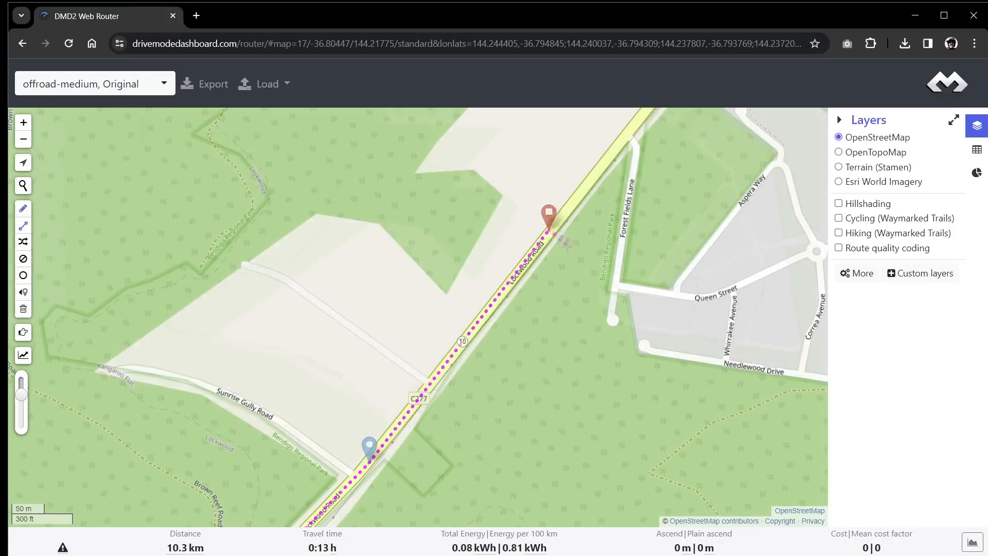
- Continue the route along Lockwood Road around the eastward bend to the Muriel Street area
{"action": "scroll", "coordinate": [559, 221], "scroll_direction": "down", "scroll_amount": 1}
{"action": "left_click_drag", "start_coordinate": [654, 115], "coordinate": [538, 355]}
{"action": "left_click", "coordinate": [539, 351]}
{"action": "left_click", "coordinate": [588, 327]}
{"action": "left_click", "coordinate": [772, 278]}
- Extend the route east along Lockwood Road past Thomas Street to the High Street junction in Kangaroo Flat
{"action": "left_click_drag", "start_coordinate": [798, 271], "coordinate": [401, 398]}
{"action": "left_click", "coordinate": [534, 362]}
{"action": "left_click", "coordinate": [609, 361]}
{"action": "left_click", "coordinate": [664, 368]}
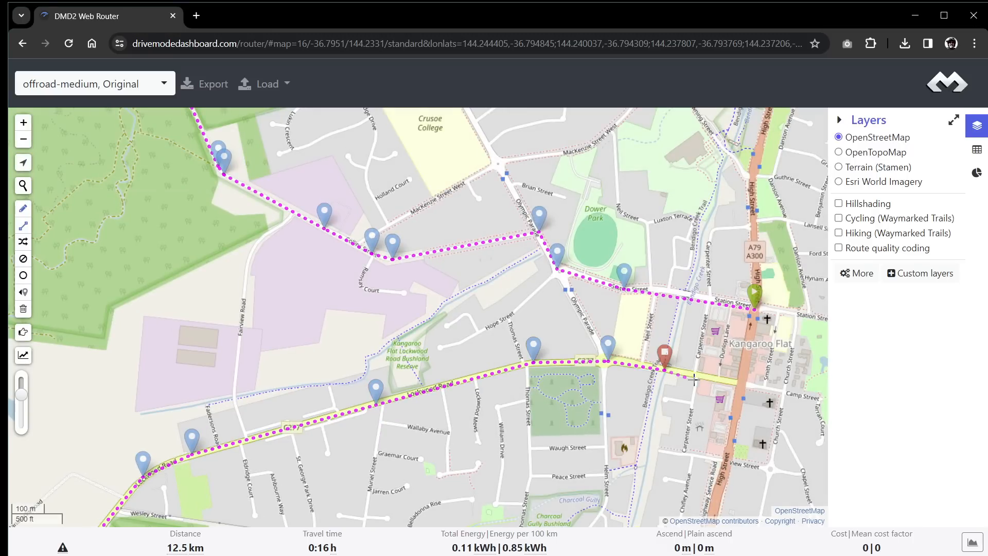
{"action": "left_click", "coordinate": [741, 384]}
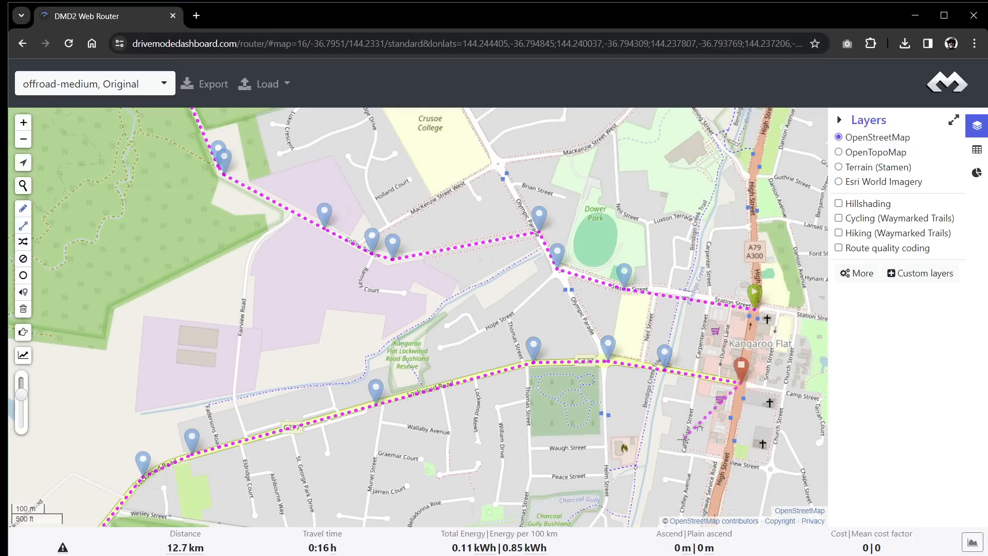
{"action": "scroll", "coordinate": [688, 437], "scroll_direction": "down", "scroll_amount": 1}
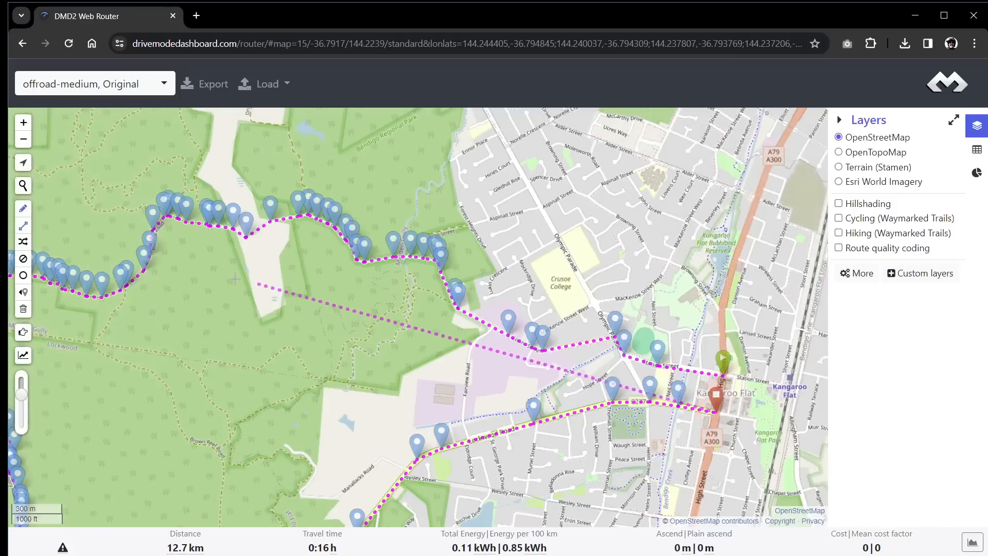
- Finish drawing the route at High Street and show the complete loop on the map
{"action": "left_click", "coordinate": [22, 209]}
{"action": "left_click_drag", "start_coordinate": [360, 335], "coordinate": [536, 295]}
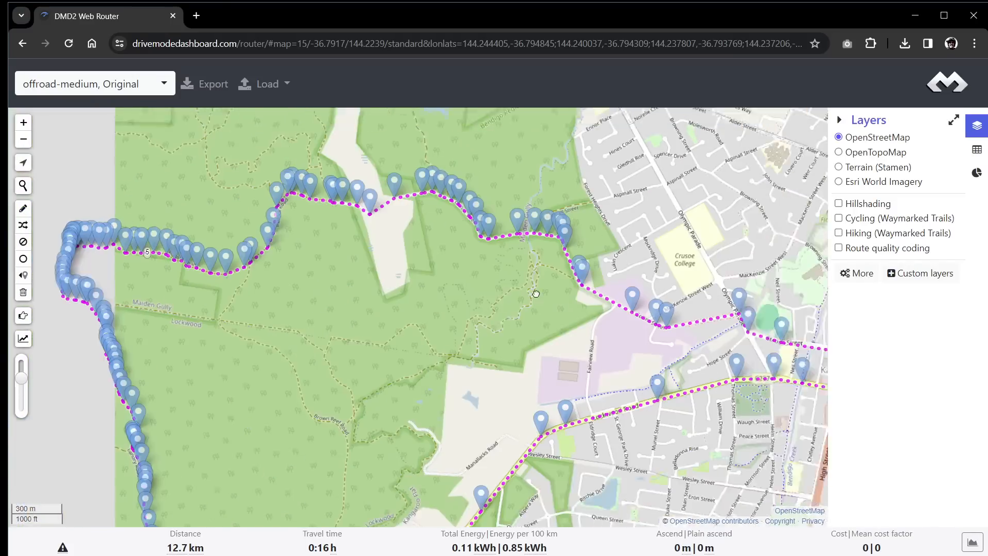
{"action": "scroll", "coordinate": [536, 322], "scroll_direction": "down", "scroll_amount": 1}
{"action": "left_click_drag", "start_coordinate": [512, 350], "coordinate": [459, 313]}
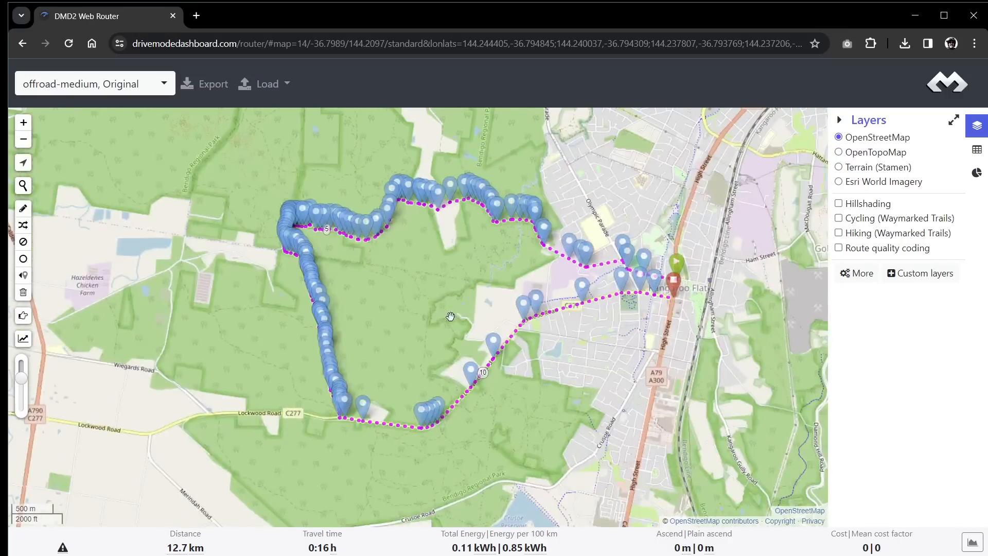
- Switch the base map to Esri World Imagery and check the loop's forest section against the satellite imagery
{"action": "left_click", "coordinate": [839, 182]}
{"action": "left_click_drag", "start_coordinate": [676, 280], "coordinate": [719, 322]}
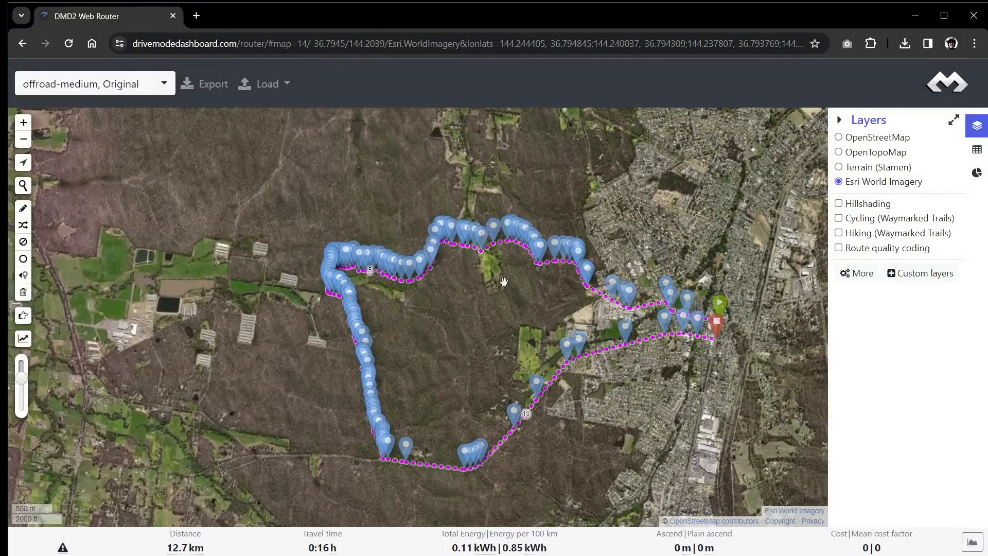
{"action": "scroll", "coordinate": [503, 281], "scroll_direction": "up", "scroll_amount": 2}
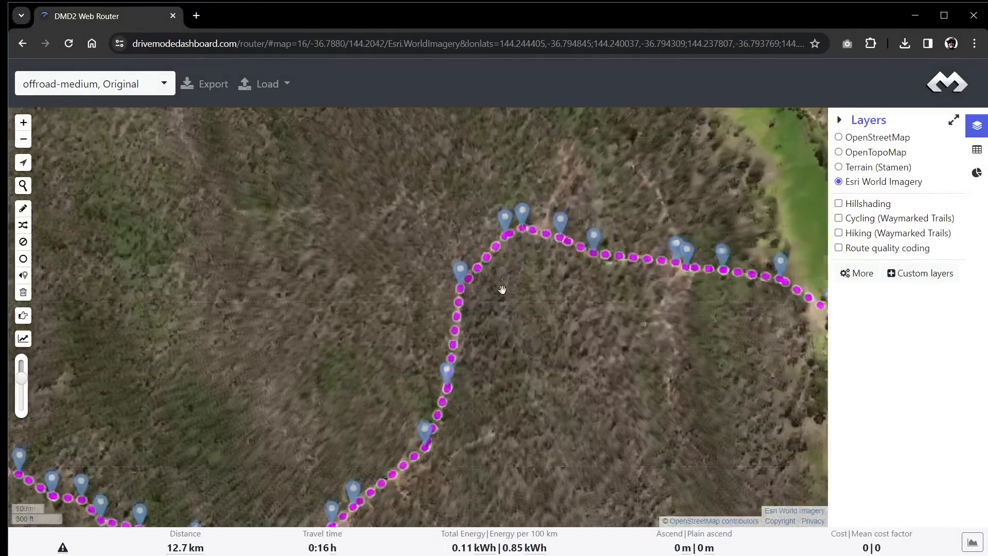
{"action": "scroll", "coordinate": [503, 289], "scroll_direction": "down", "scroll_amount": 3}
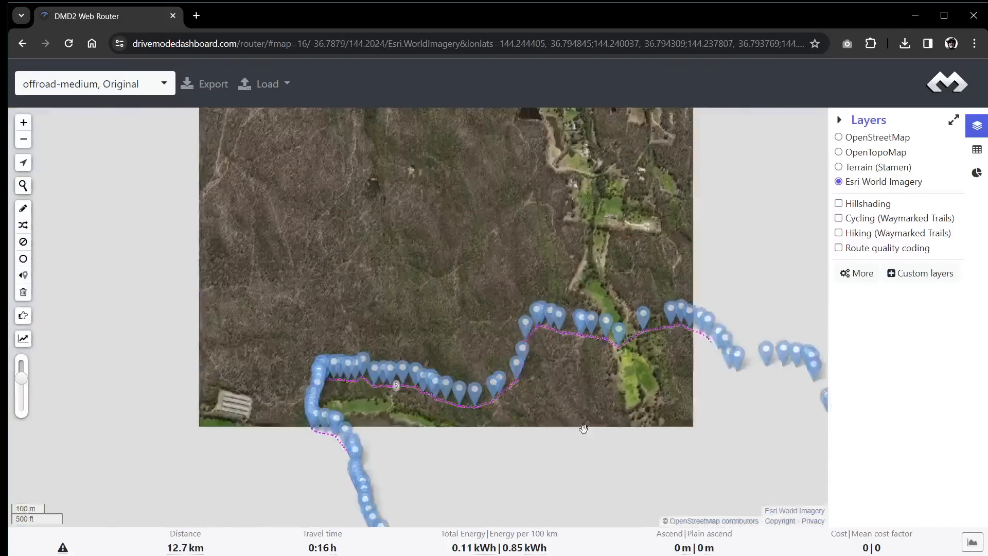
{"action": "left_click_drag", "start_coordinate": [583, 429], "coordinate": [441, 236]}
{"action": "scroll", "coordinate": [443, 272], "scroll_direction": "down", "scroll_amount": 1}
{"action": "left_click_drag", "start_coordinate": [470, 290], "coordinate": [398, 319]}
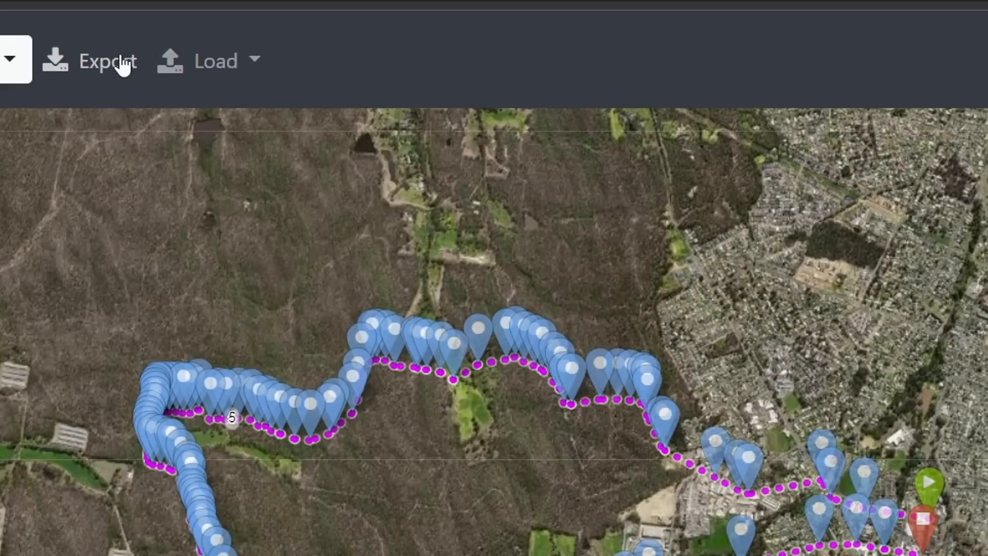
- Export the route in GPX format under the name "TEST Kangaroo Flat (12.7km)"
{"action": "left_click", "coordinate": [214, 82]}
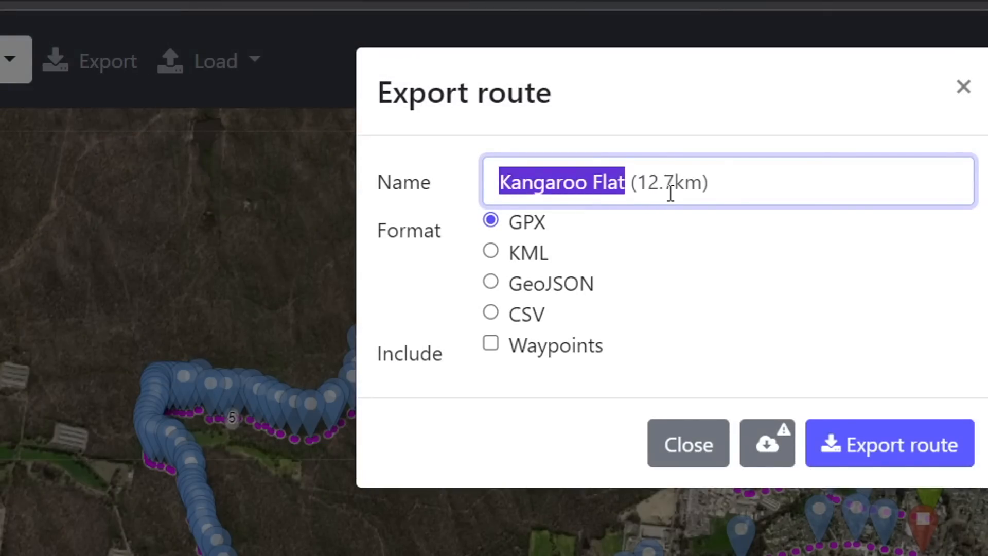
{"action": "key", "text": "BackSpace"}
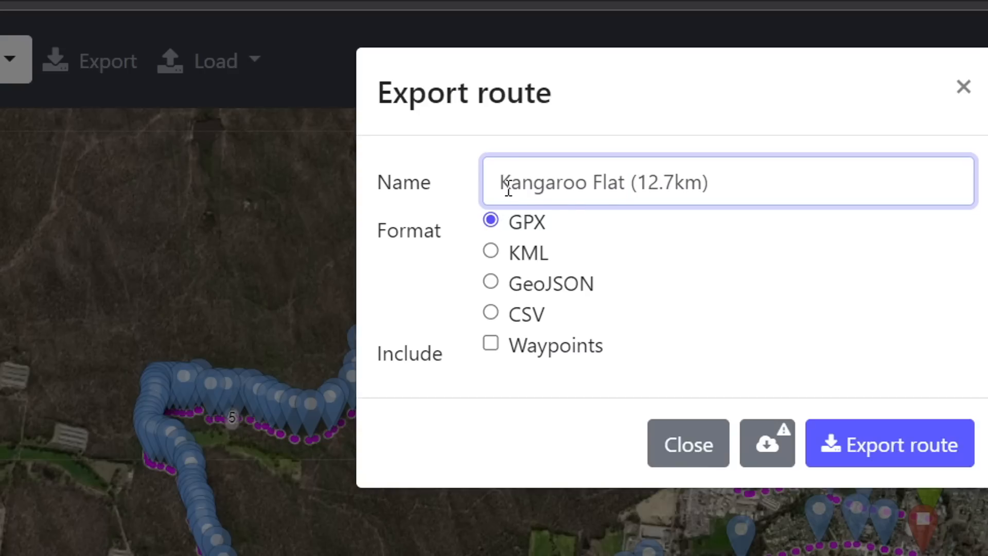
{"action": "type", "text": "TEST"}
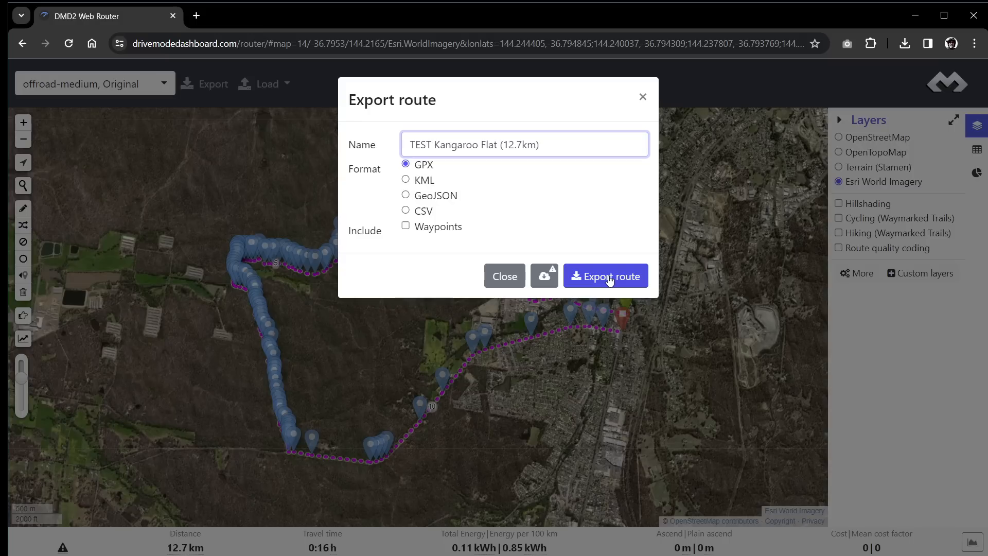
{"action": "left_click", "coordinate": [610, 279]}
- Show the exported GPX file in its Downloads folder and open it in Notepad
{"action": "mouse_move", "coordinate": [822, 78]}
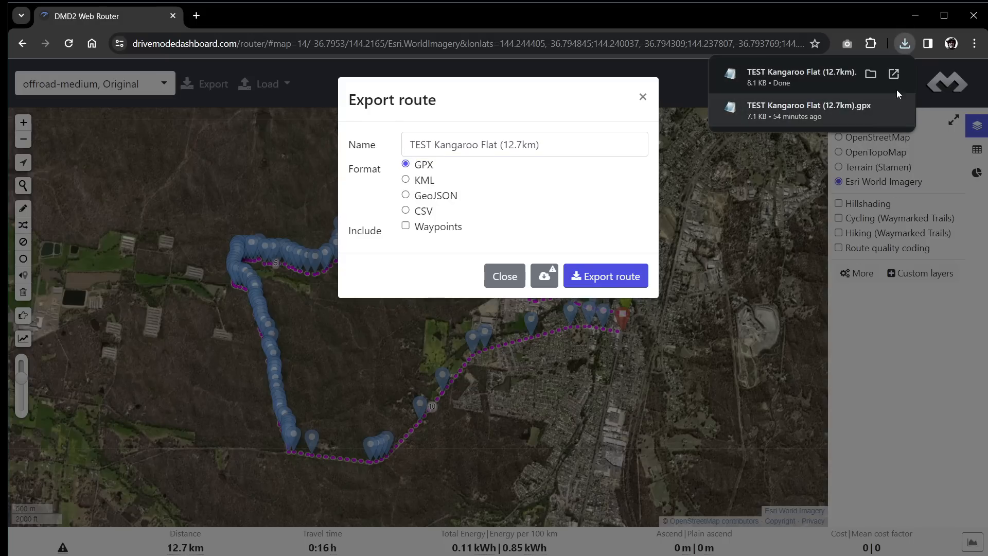
{"action": "left_click", "coordinate": [871, 74]}
{"action": "left_click_drag", "start_coordinate": [787, 179], "coordinate": [378, 165]}
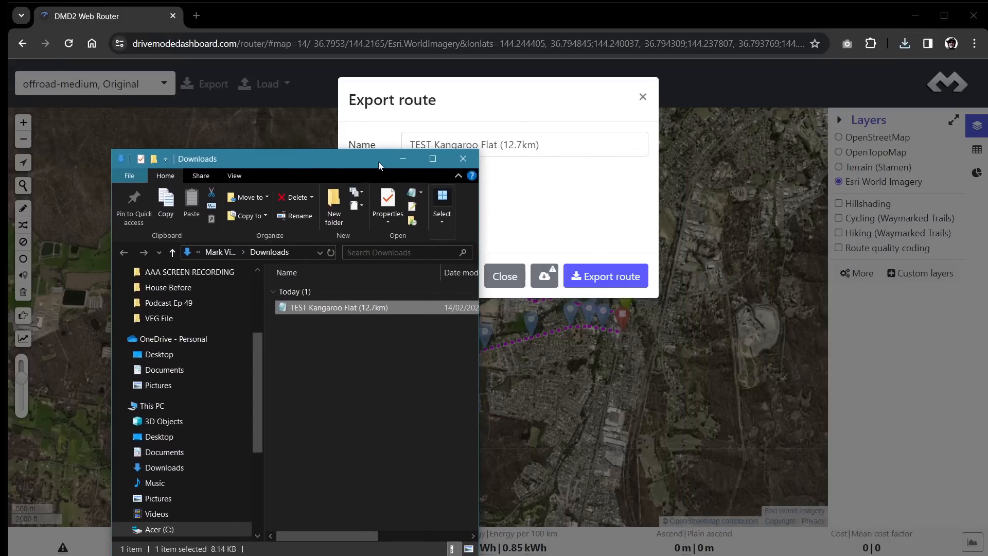
{"action": "double_click", "coordinate": [326, 307]}
{"action": "left_click_drag", "start_coordinate": [410, 45], "coordinate": [383, 28]}
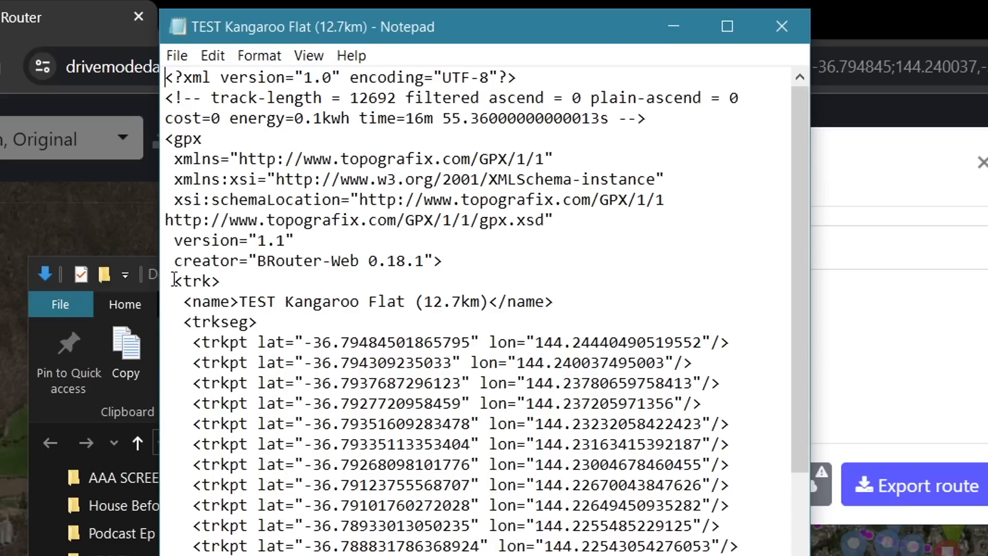
- Highlight the trk section of the GPX text and compare it with the route points on the web map
{"action": "left_click_drag", "start_coordinate": [174, 281], "coordinate": [416, 545]}
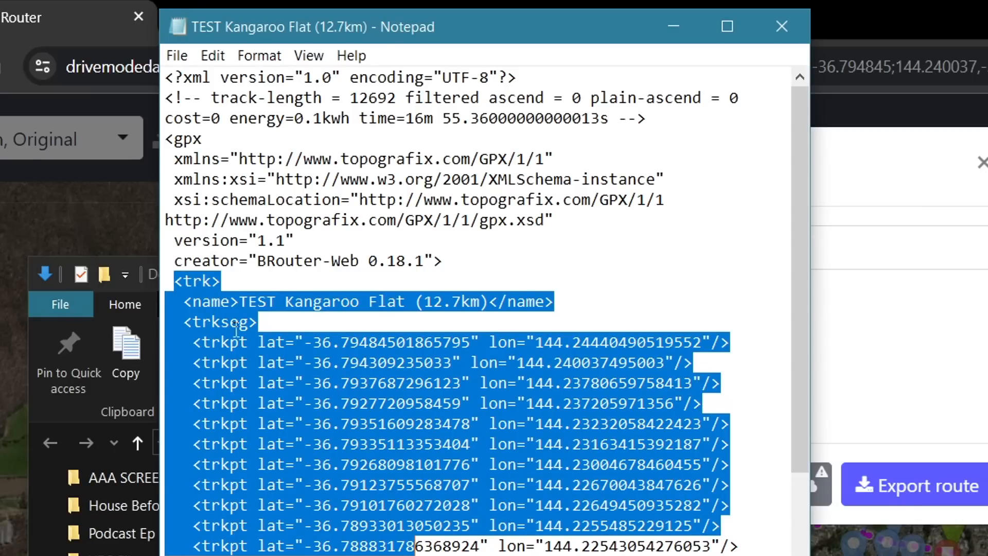
{"action": "left_click", "coordinate": [270, 286]}
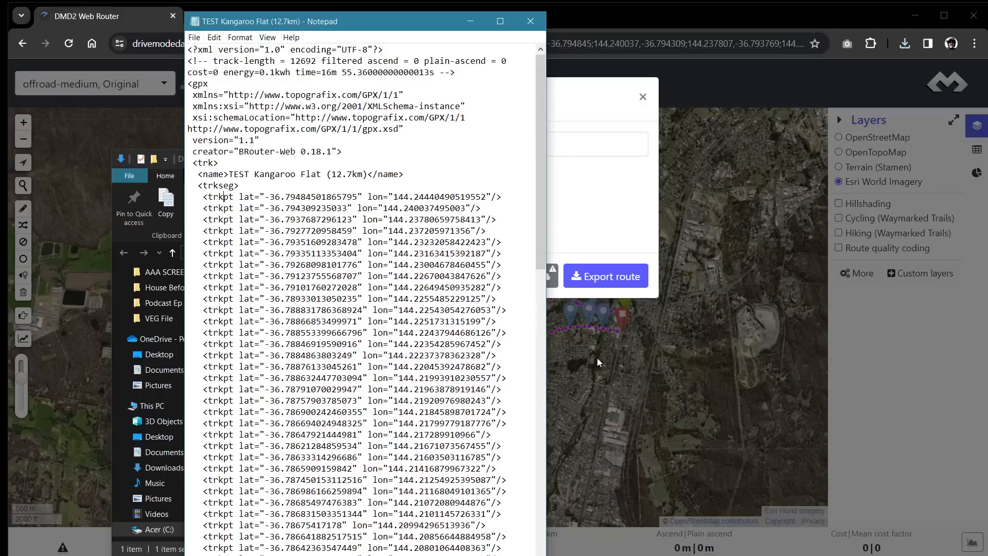
{"action": "left_click", "coordinate": [597, 357]}
{"action": "scroll", "coordinate": [604, 319], "scroll_direction": "up", "scroll_amount": 1}
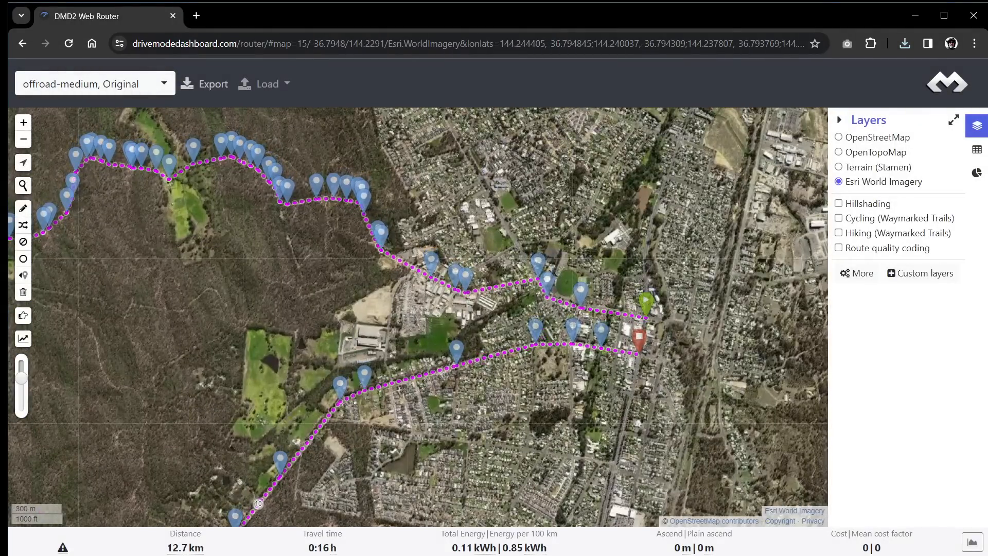
{"action": "key", "text": "alt+Tab"}
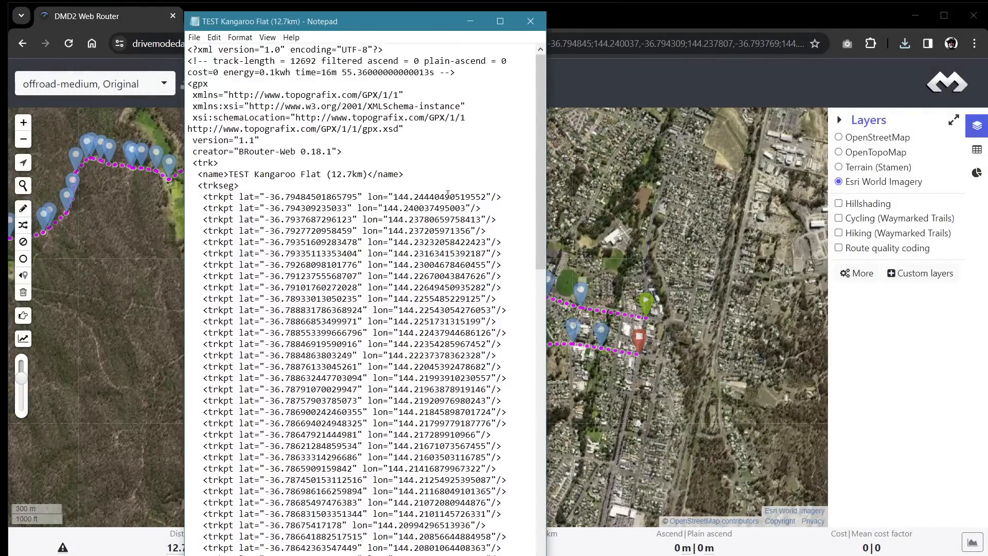
- Highlight the first track point's coordinates and examine the trkpt list from start to end
{"action": "left_click_drag", "start_coordinate": [509, 196], "coordinate": [242, 196]}
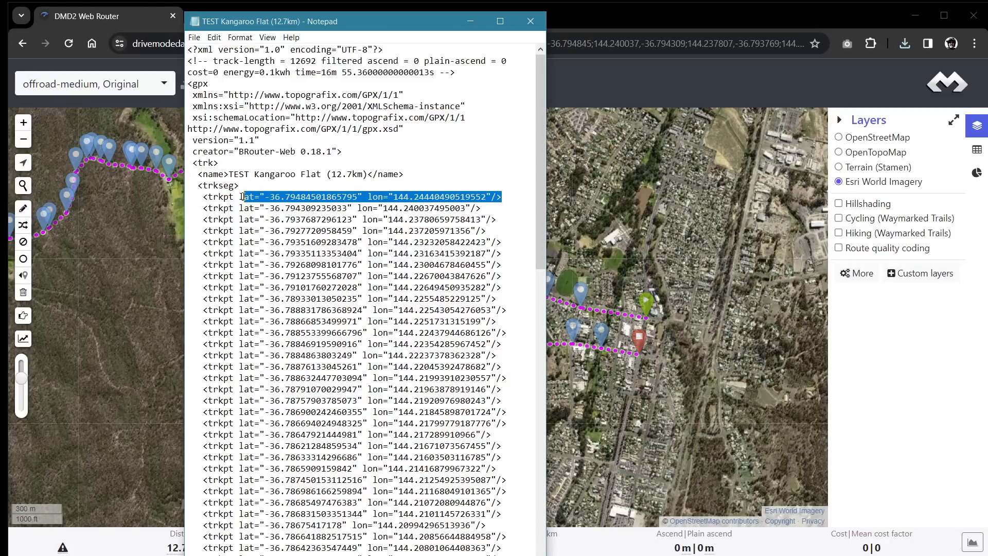
{"action": "scroll", "coordinate": [442, 344], "scroll_direction": "down", "scroll_amount": 6}
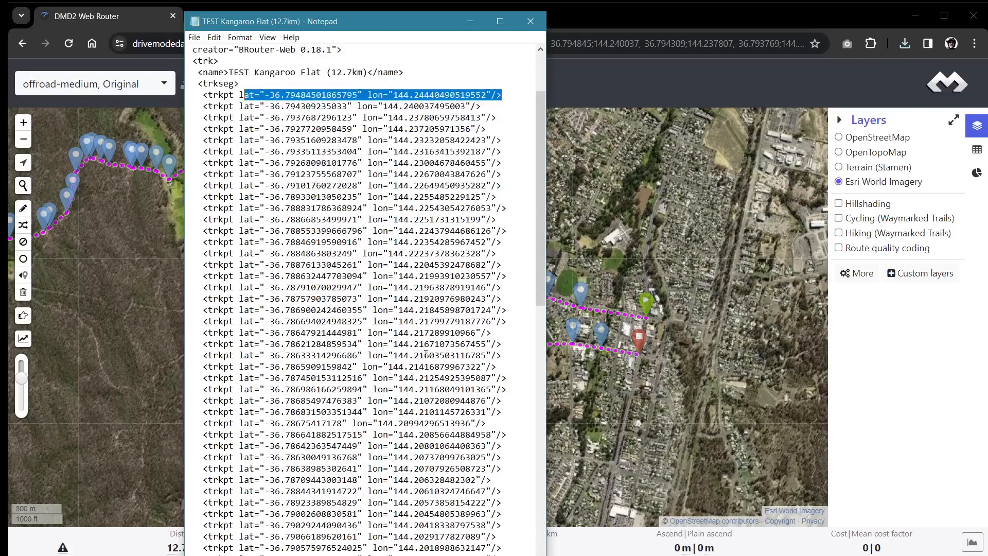
{"action": "scroll", "coordinate": [408, 366], "scroll_direction": "down", "scroll_amount": 6}
{"action": "scroll", "coordinate": [408, 367], "scroll_direction": "down", "scroll_amount": 15}
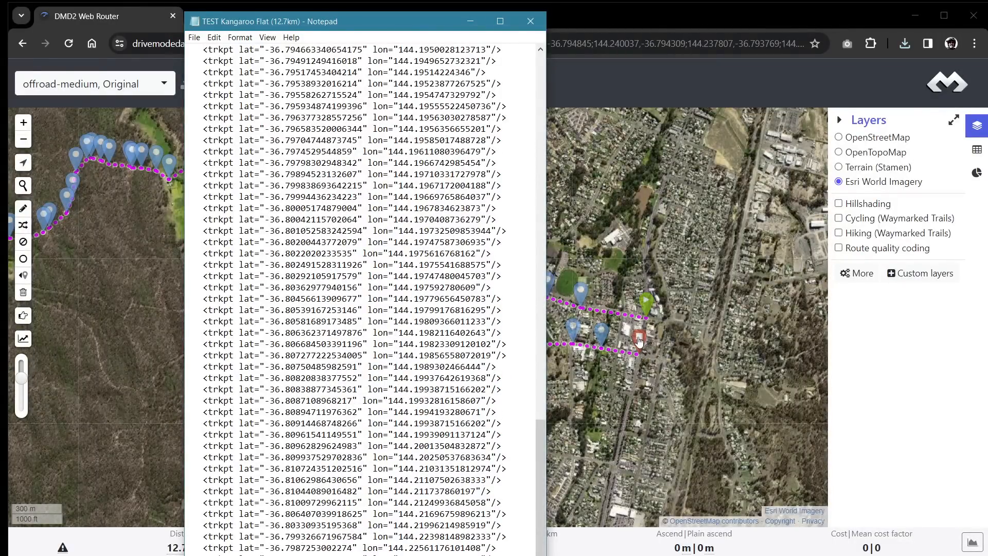
{"action": "scroll", "coordinate": [387, 160], "scroll_direction": "up", "scroll_amount": 20}
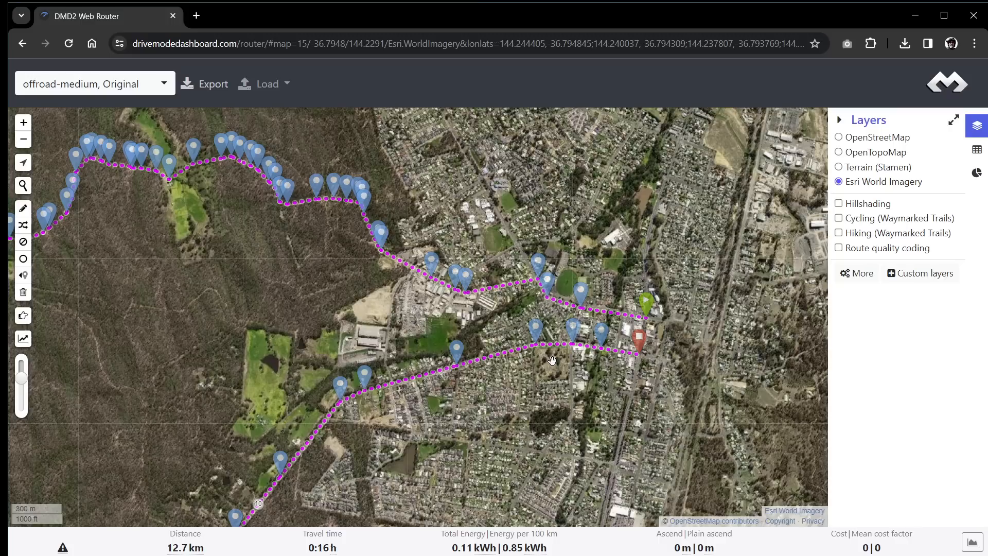
- Bring up the Downloads folder with the exported GPX file and open the Google apps list in a new browser tab
{"action": "key", "text": "alt+Tab"}
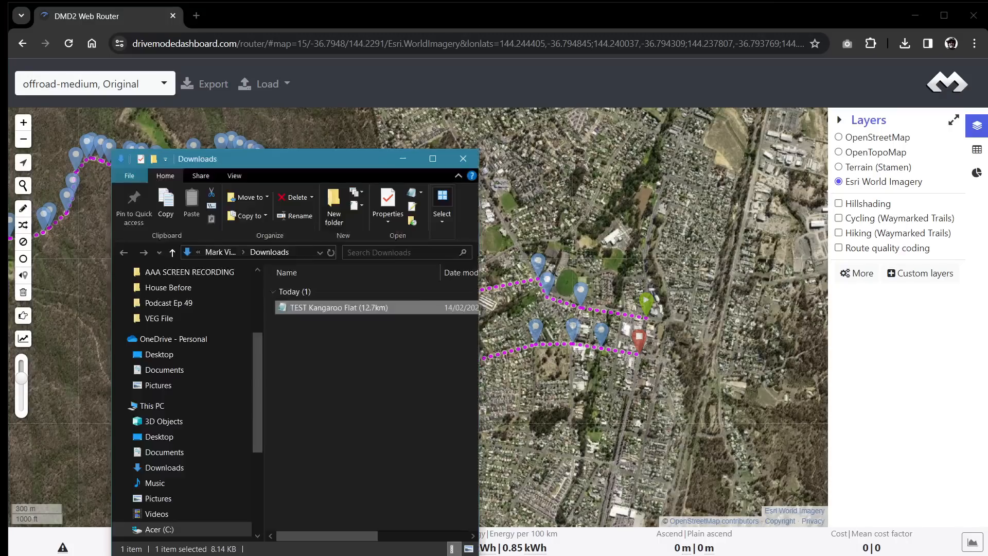
{"action": "left_click", "coordinate": [196, 15]}
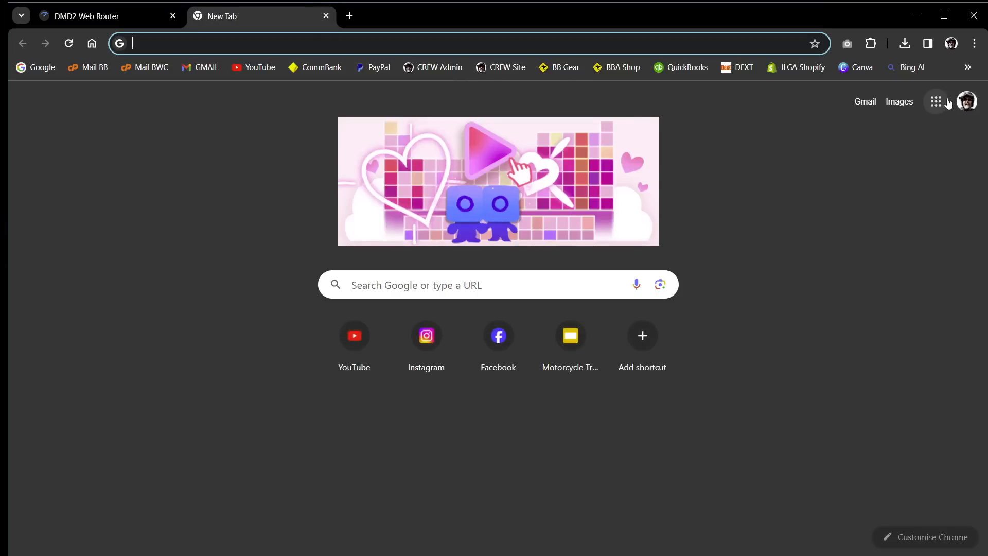
{"action": "left_click", "coordinate": [940, 102]}
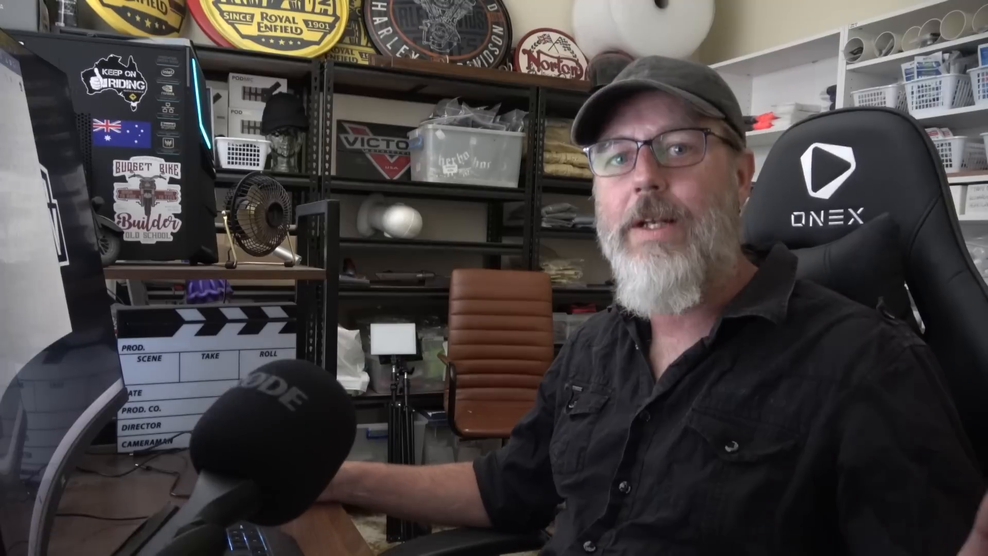